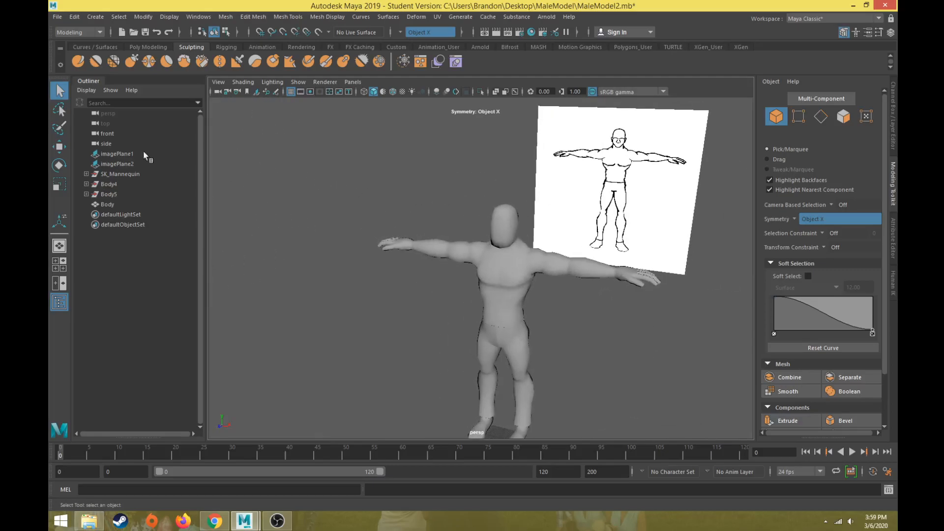
- Hide imagePlane1 and imagePlane2 together and unhide them again
left_click_drag(132, 155, 132, 163)
scroll(414, 243, "down", 4)
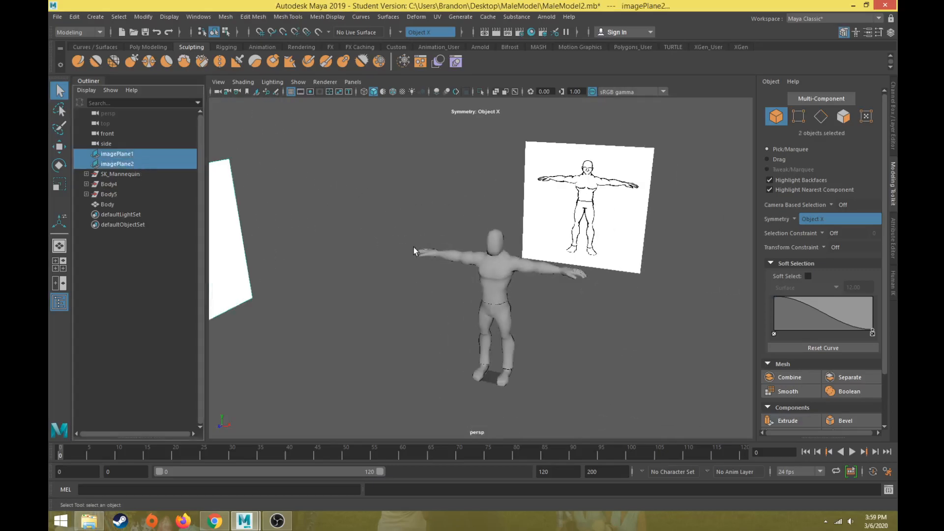
middle_click_drag(414, 244, 459, 219, "alt")
left_click_drag(459, 220, 413, 225, "alt")
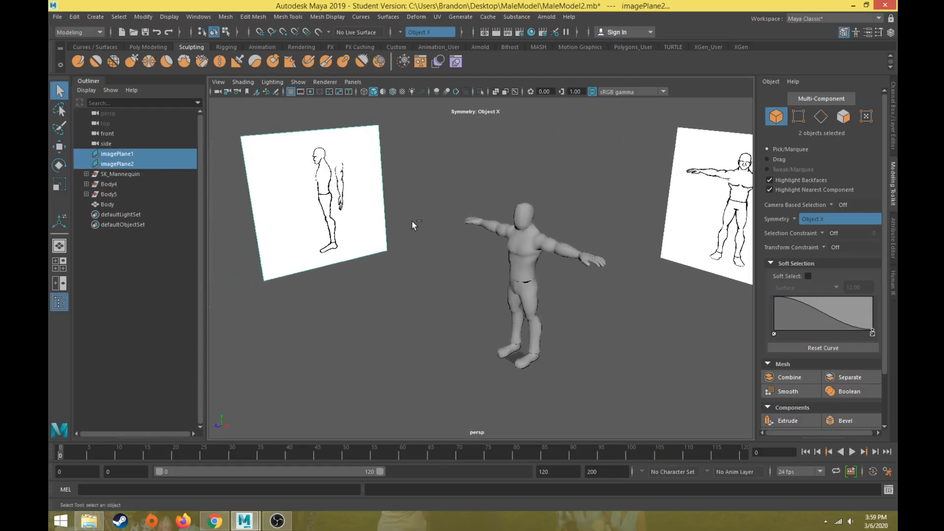
key("ctrl+h")
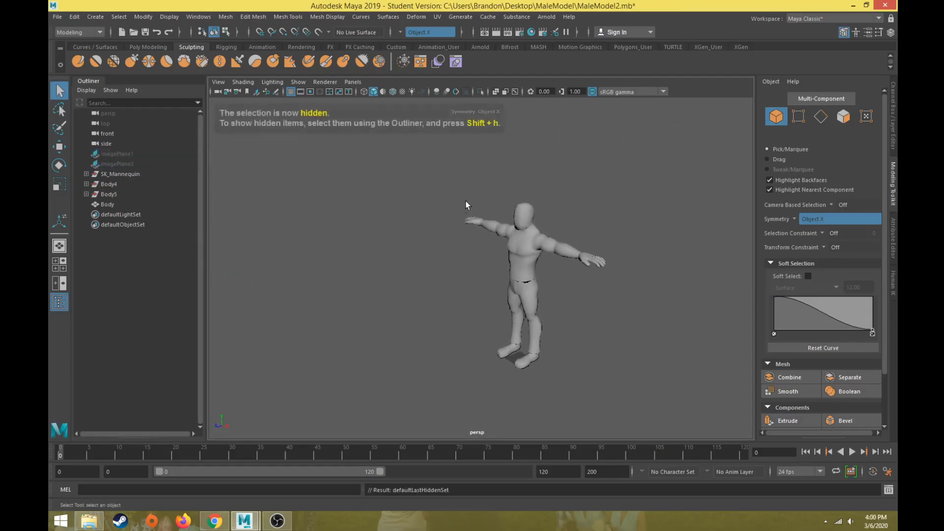
key("shift+h")
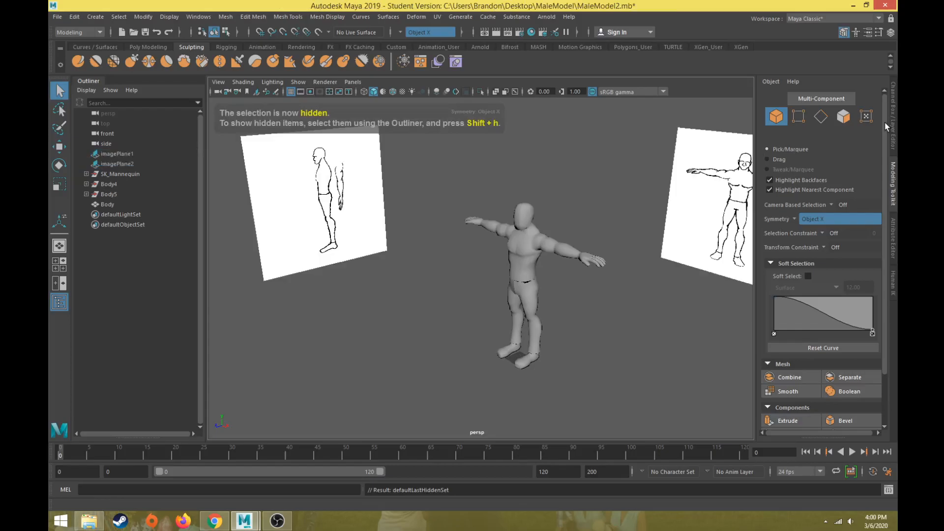
- Turn off the visibility of the imagePlanes display layer and return to the modeling tools
left_click(893, 118)
left_click(771, 386)
left_click(771, 385)
left_click(772, 384)
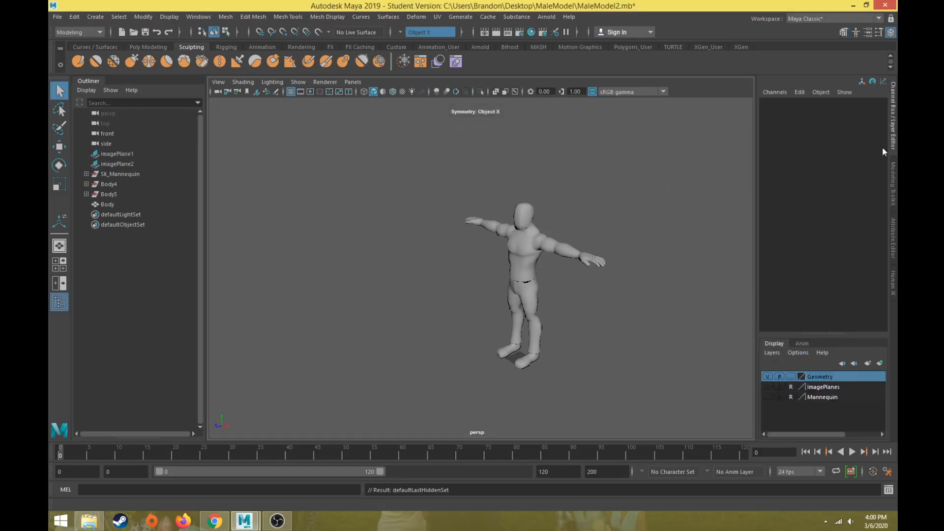
left_click(893, 126)
left_click(894, 131)
left_click(892, 169)
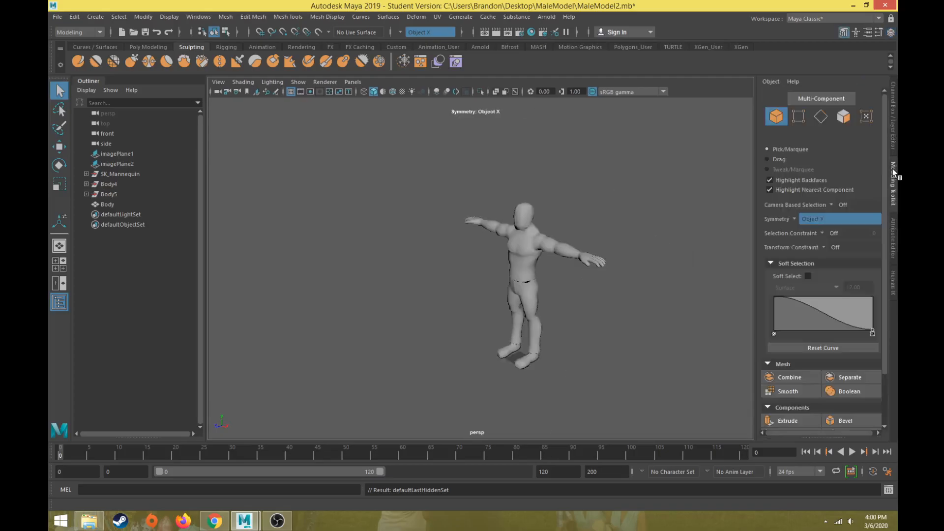
- Select the body mesh in the viewport and examine the child nodes inside the Body5 and Body4 groups
scroll(375, 276, "up", 6)
left_click_drag(400, 273, 445, 204, "alt")
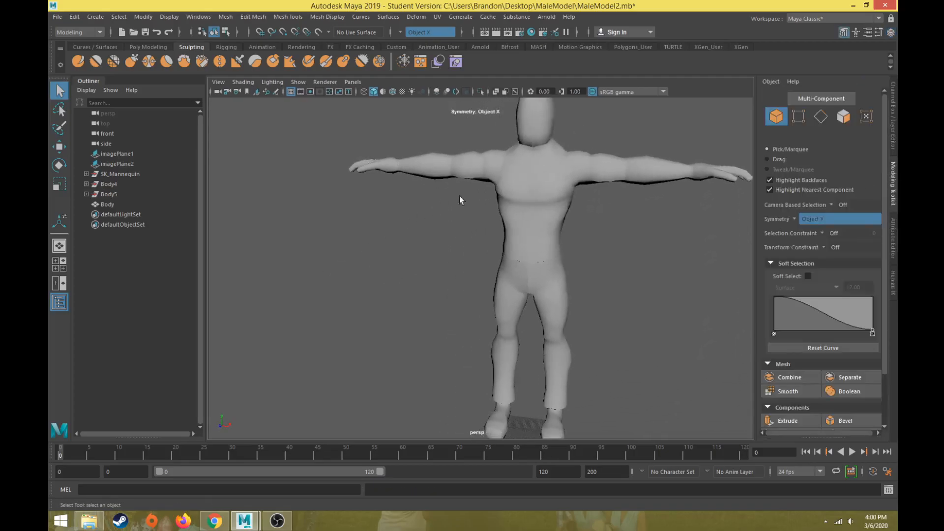
left_click(509, 169)
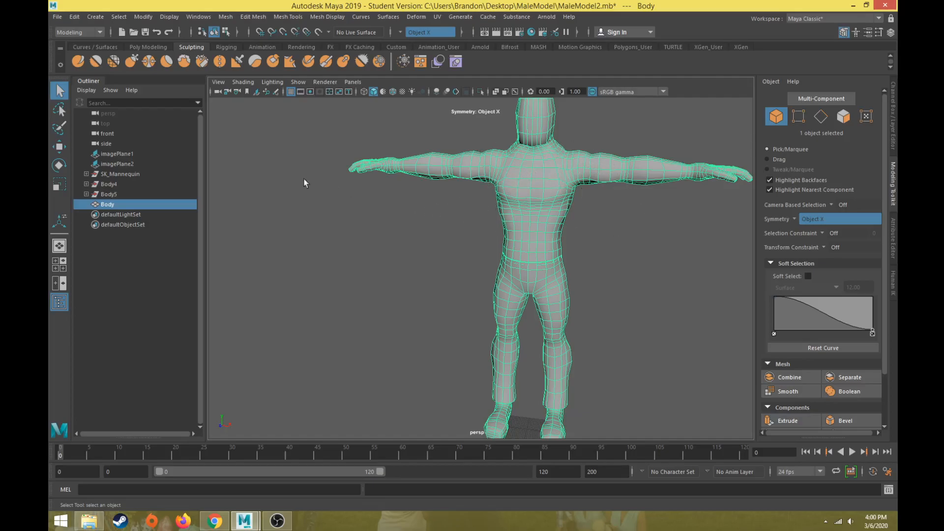
left_click(84, 195)
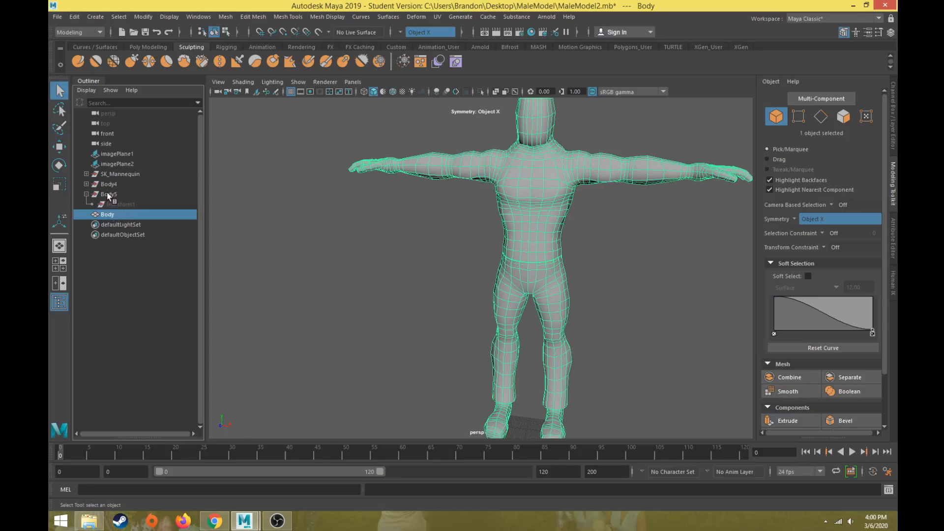
left_click(86, 185)
left_click(116, 185)
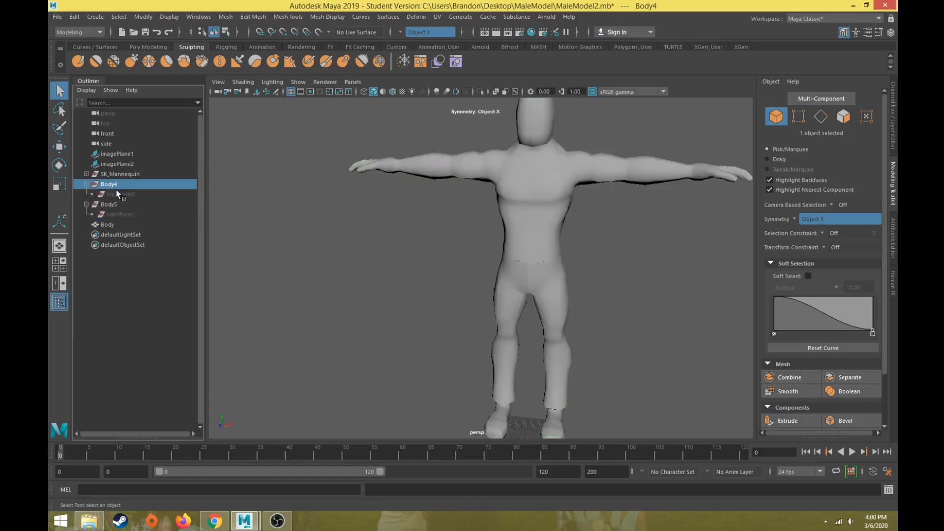
left_click(117, 194)
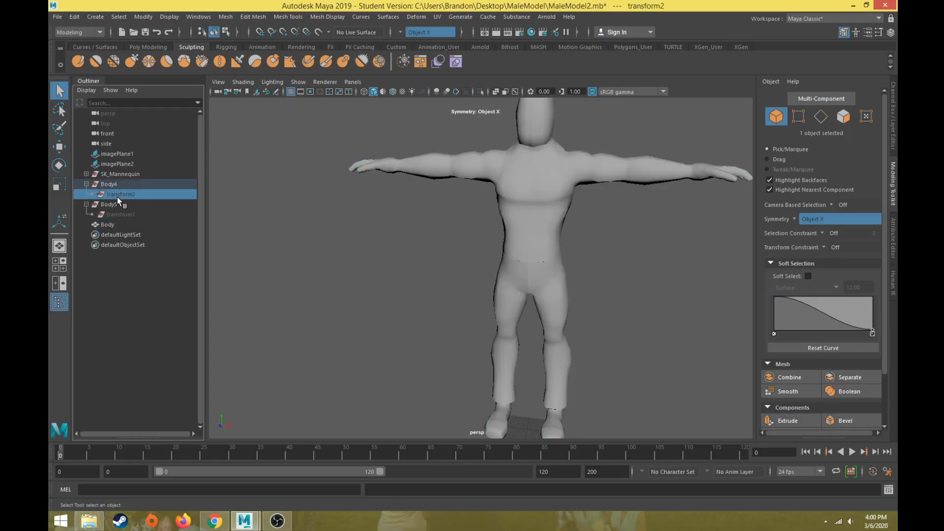
left_click(122, 203)
- Delete the construction history of the Body mesh
left_click(111, 225)
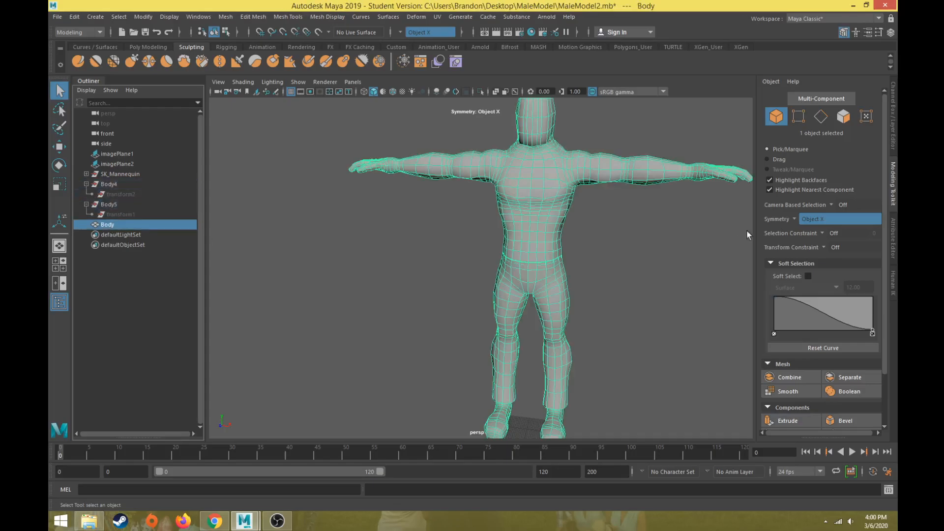
left_click(893, 122)
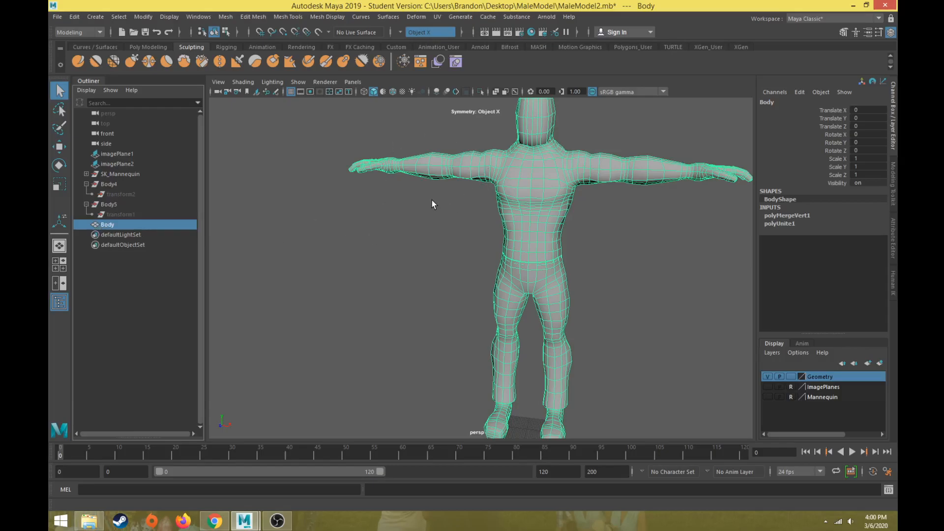
left_click(495, 133)
left_click(527, 152)
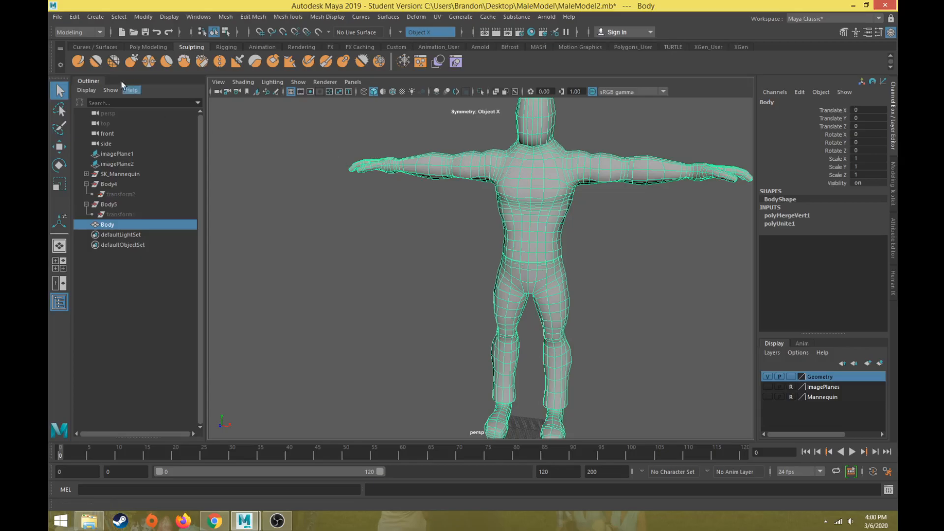
left_click(72, 18)
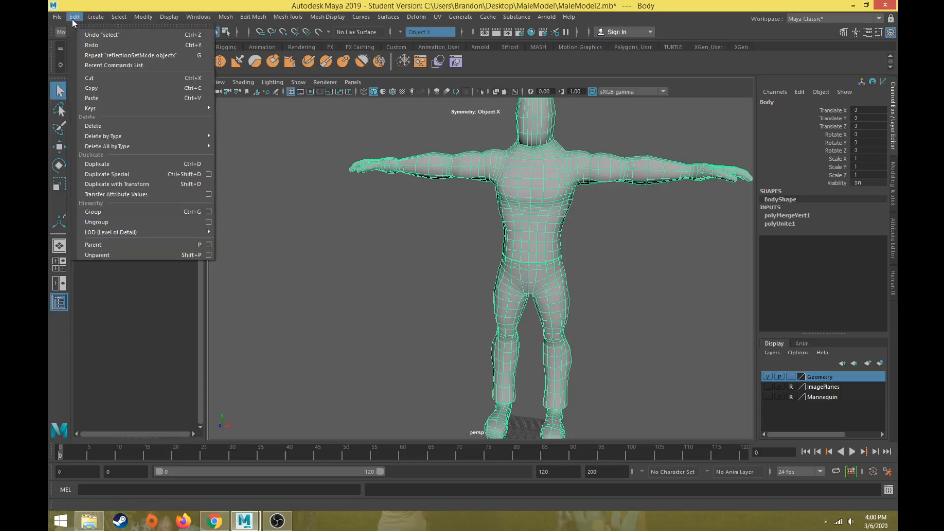
mouse_move(141, 139)
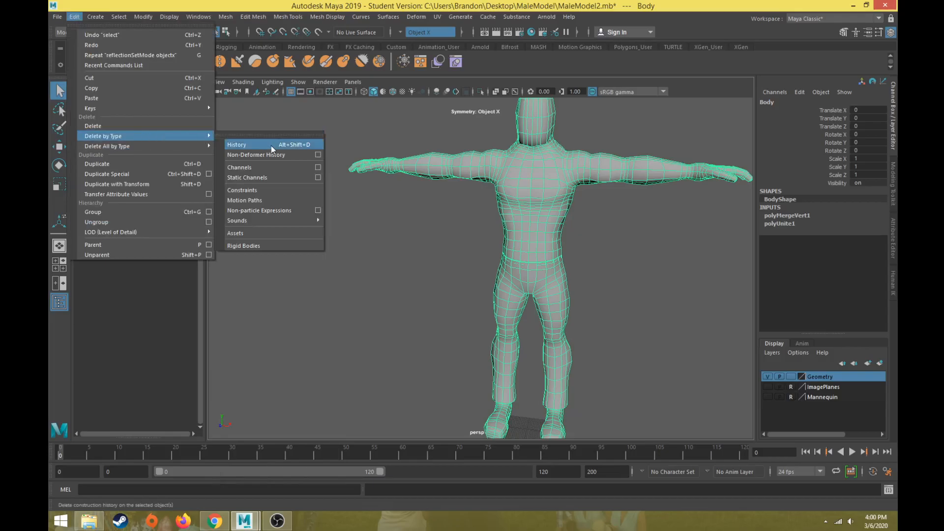
left_click(270, 146)
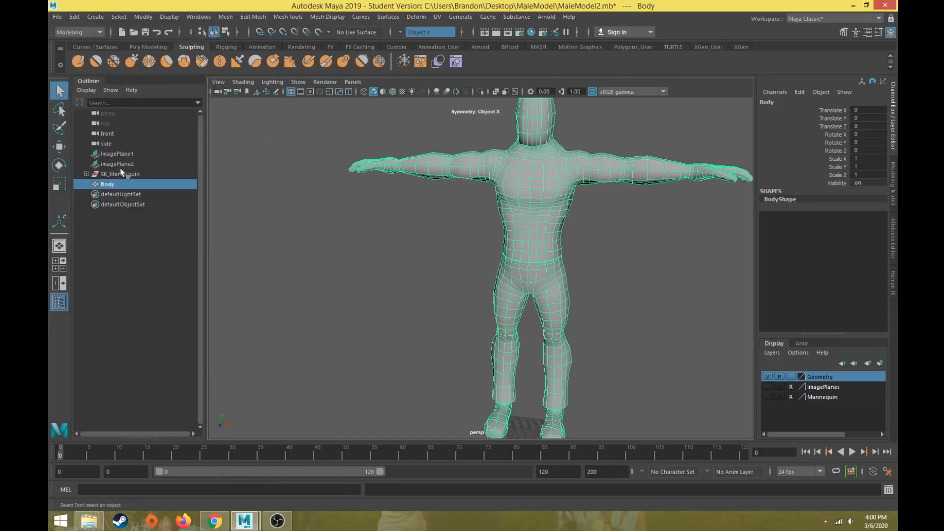
- Examine the Body mesh's edge flow around the head, shoulders, torso, arm and hand
left_click_drag(109, 186, 129, 182)
left_click_drag(115, 187, 127, 193)
scroll(442, 224, "down", 3)
scroll(492, 275, "up", 6)
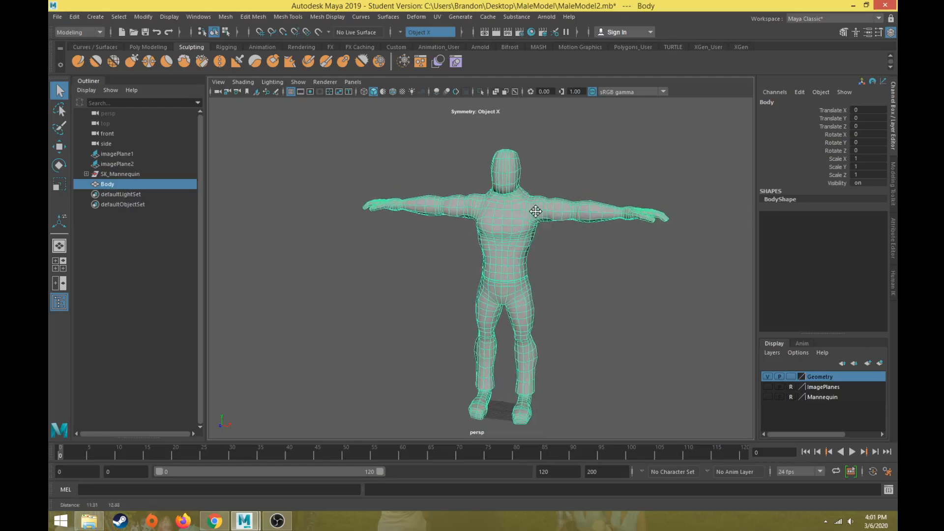
mouse_move(488, 294)
left_mouse_down("alt")
mouse_move(502, 285)
mouse_move(489, 295)
left_mouse_up("alt")
left_click_drag(498, 254, 574, 258, "alt")
mouse_move(573, 257)
right_mouse_down("alt")
mouse_move(483, 282)
mouse_move(453, 271)
right_mouse_up("alt")
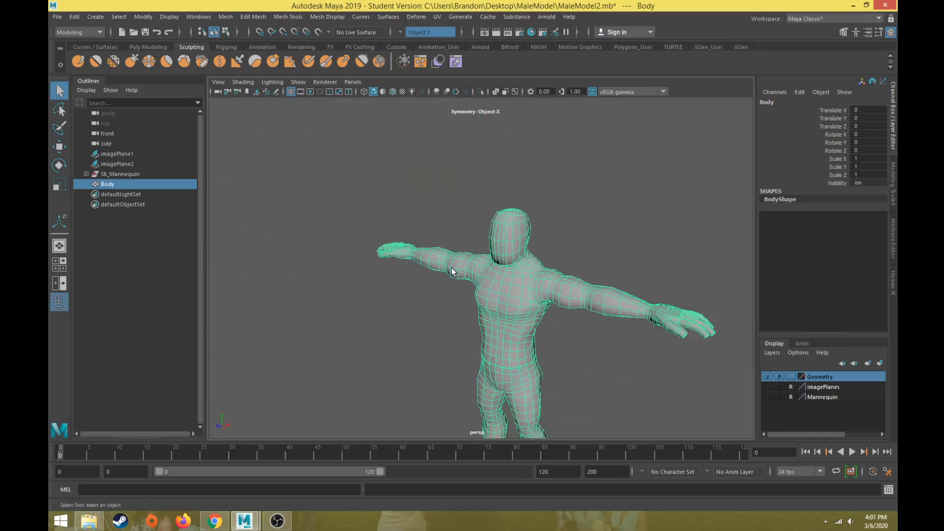
left_click(149, 48)
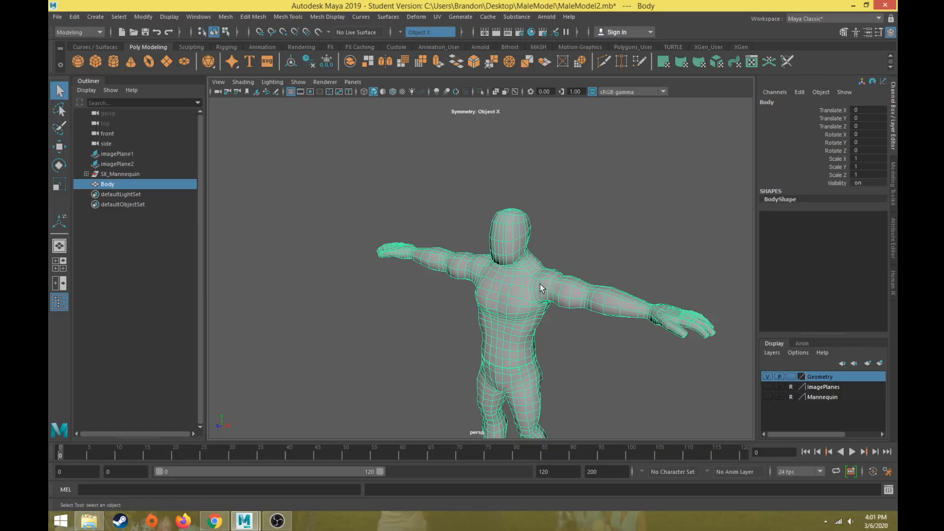
scroll(537, 279, "up", 10)
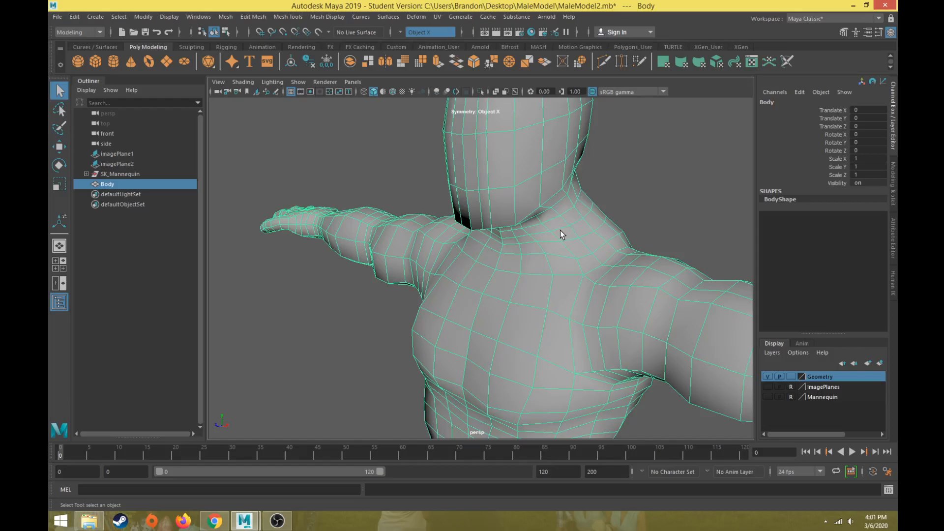
scroll(591, 266, "down", 5)
middle_click_drag(573, 270, 471, 198, "alt")
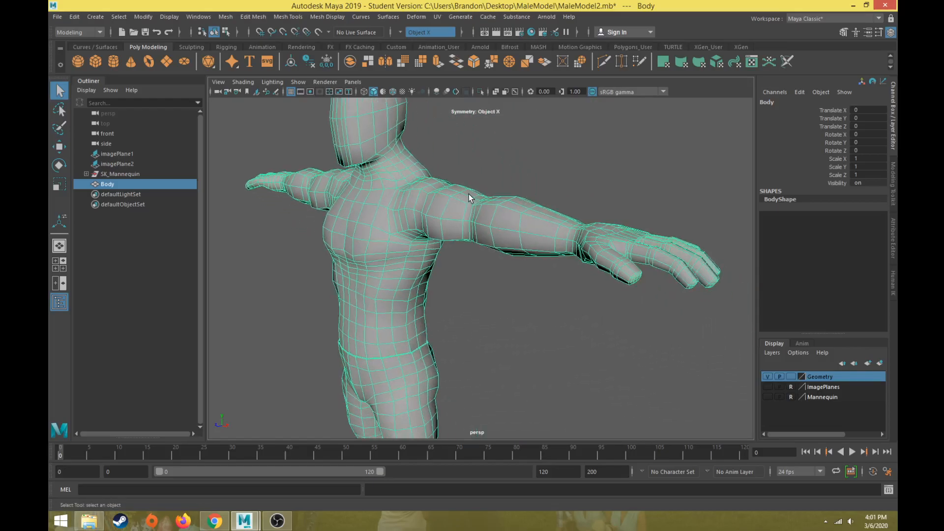
left_click_drag(470, 198, 457, 241, "alt")
middle_click_drag(457, 240, 414, 98, "alt")
scroll(441, 206, "up", 5)
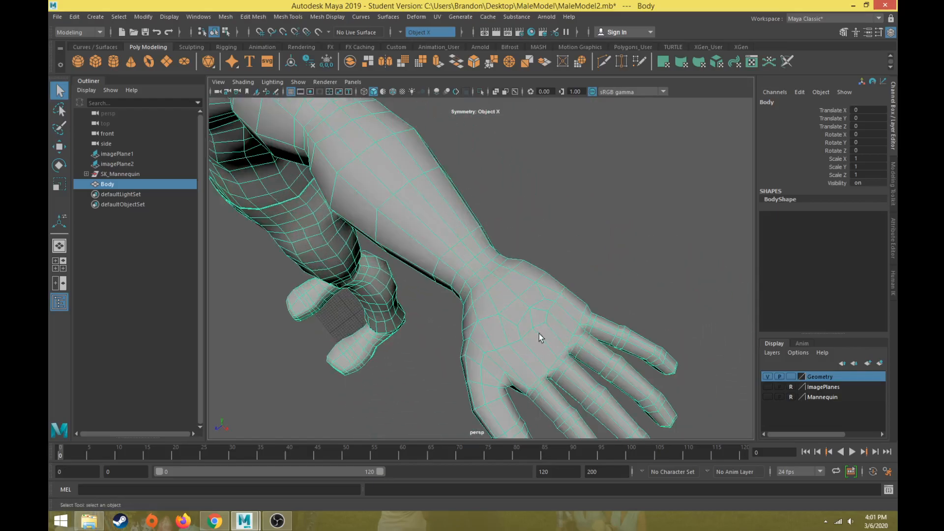
scroll(514, 315, "down", 5)
left_click_drag(390, 226, 394, 190, "alt")
middle_click_drag(394, 190, 506, 297, "alt")
scroll(507, 296, "up", 4)
left_click_drag(513, 289, 527, 263, "alt")
- Create a polygon cube scaled to 27.377 and place it in front of the head at Translate Y 175.081 and Z 67.973
left_click(95, 60)
scroll(513, 329, "down", 5)
scroll(491, 344, "up", 3)
key("w")
left_click_drag(436, 384, 449, 249)
key("r")
key("w")
left_click_drag(445, 206, 212, 209)
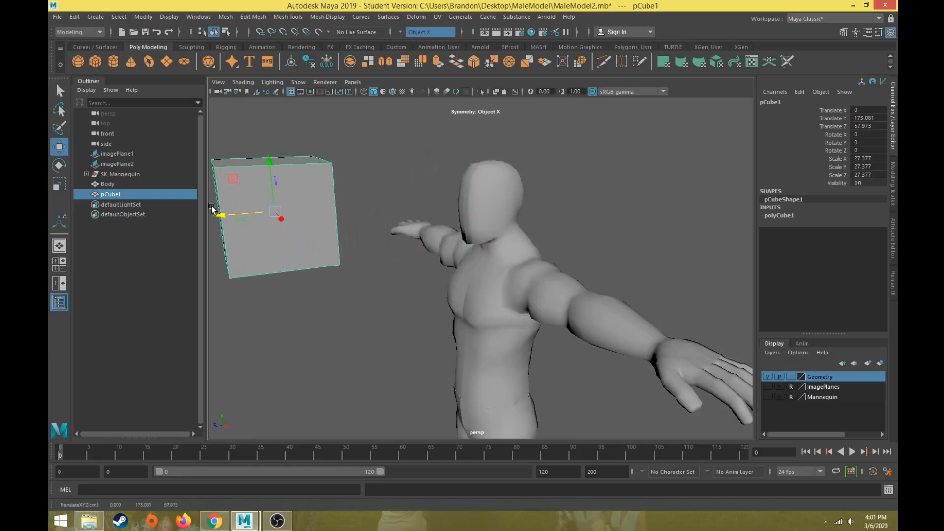
- Set the cube's width and depth subdivisions to 2 each
scroll(441, 223, "up", 2)
left_click_drag(441, 223, 718, 202, "alt")
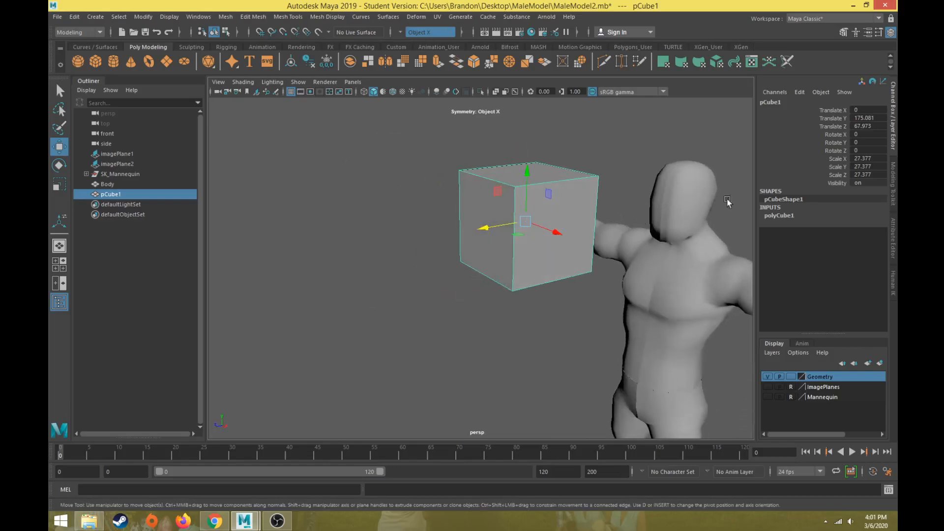
left_click(779, 216)
left_click(878, 248)
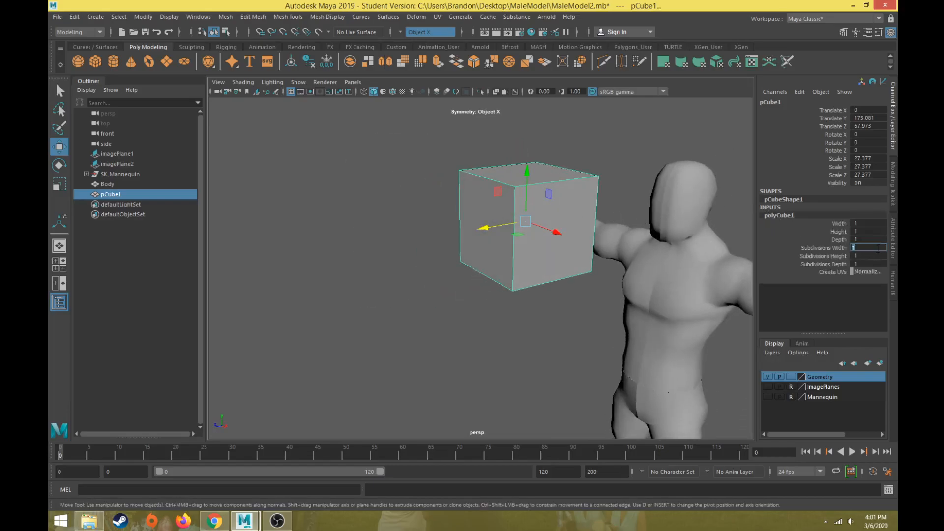
key("Return")
left_click(863, 264)
type("2")
key("Return")
- Scale the cube down vertically into a flatter block
left_click_drag(556, 219, 483, 206, "alt")
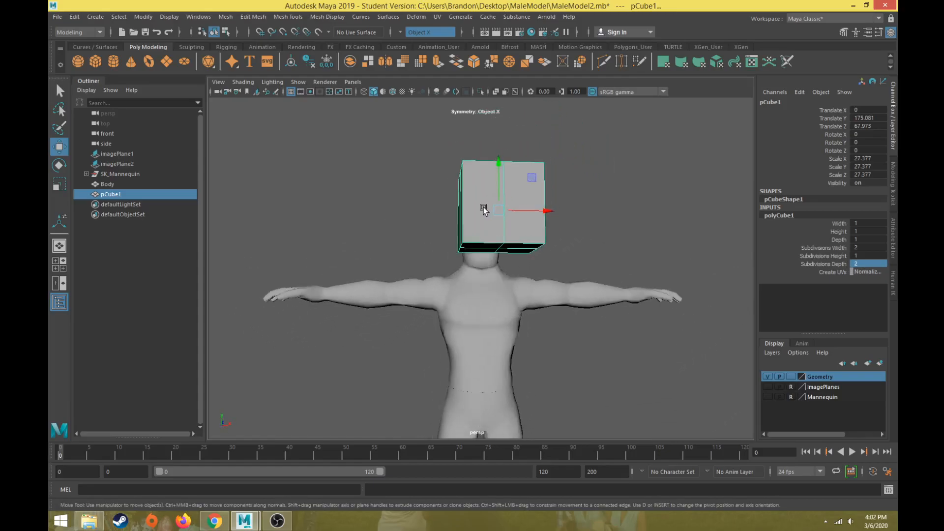
key("r")
left_click_drag(498, 169, 455, 253)
- Switch the block to vertex selection and turn symmetry off
right_click_drag(455, 254, 396, 246)
left_click_drag(415, 211, 449, 249)
left_click_drag(372, 284, 488, 359)
left_click_drag(464, 323, 492, 356, "shift")
left_click(895, 228)
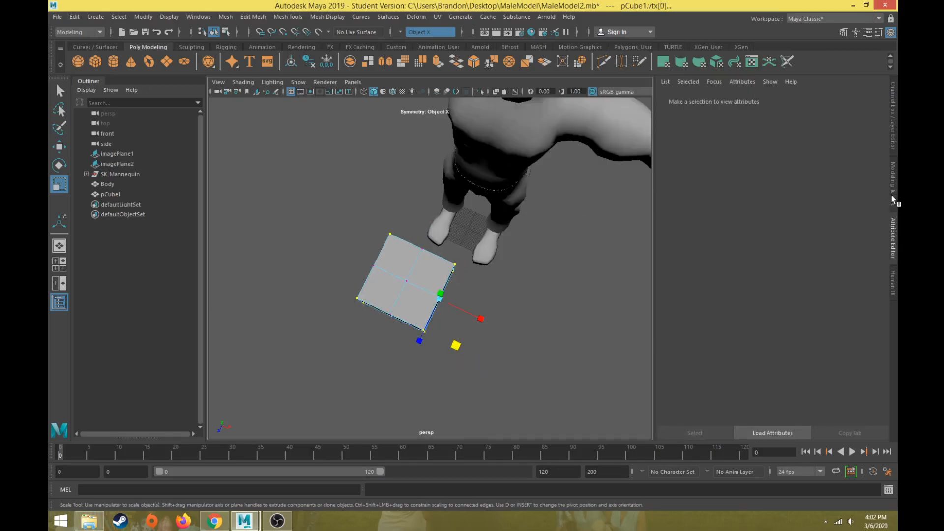
left_click(893, 184)
left_click(794, 219)
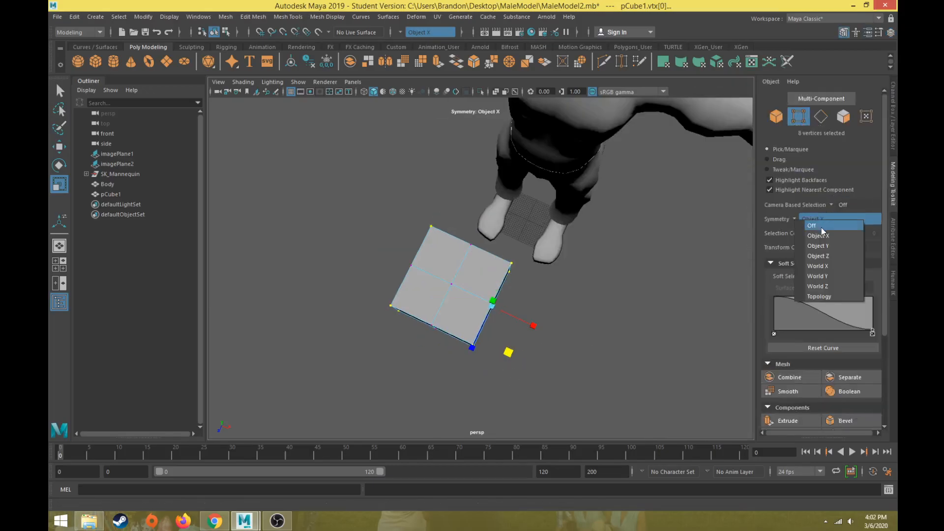
left_click(820, 224)
- Scale the block's eight corner vertices inward to about 0.68 in X and Z, giving it an octagonal outline
left_click_drag(396, 206, 446, 253)
left_click_drag(360, 285, 485, 377, "shift")
left_click_drag(496, 251, 528, 278, "shift")
left_click_drag(467, 323, 462, 328)
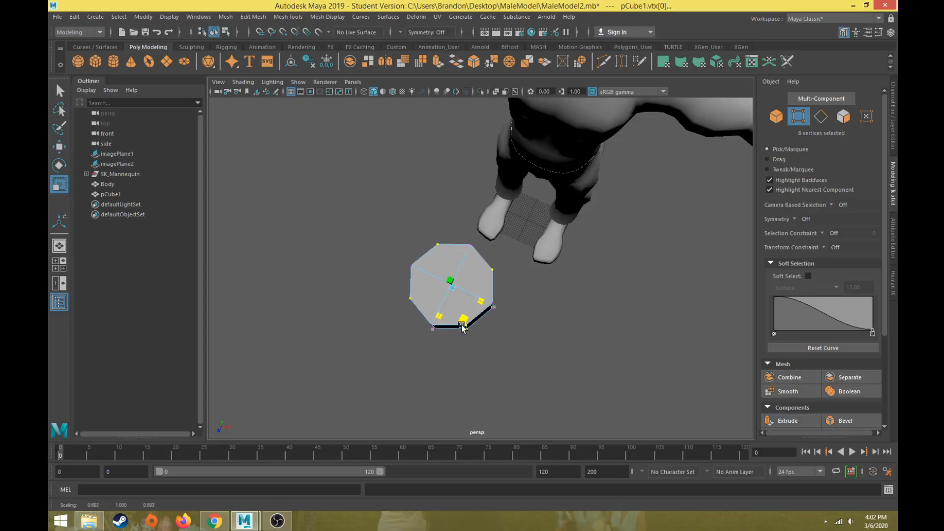
- Taper the octagonal block slightly towards its top
left_click_drag(480, 291, 422, 233, "alt")
right_click_drag(420, 231, 378, 222)
left_click_drag(377, 221, 526, 209, "alt")
key("w")
left_click_drag(458, 155, 442, 232)
key("r")
- Extrude the block's four top faces upward to about Y 188 and scale them outward
right_click_drag(441, 231, 441, 257)
left_click(453, 249)
left_click(474, 235, "shift")
left_click(435, 229, "shift")
left_click(422, 242, "shift")
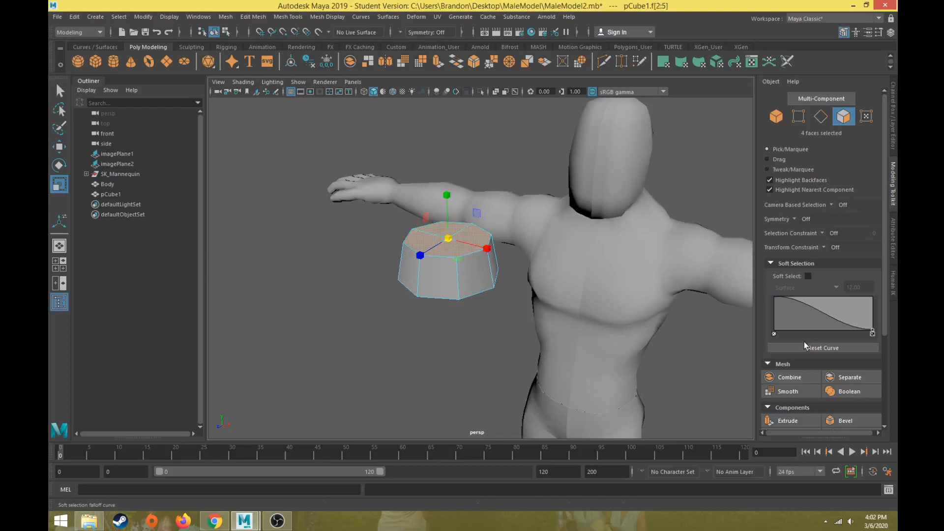
scroll(799, 392, "down", 2)
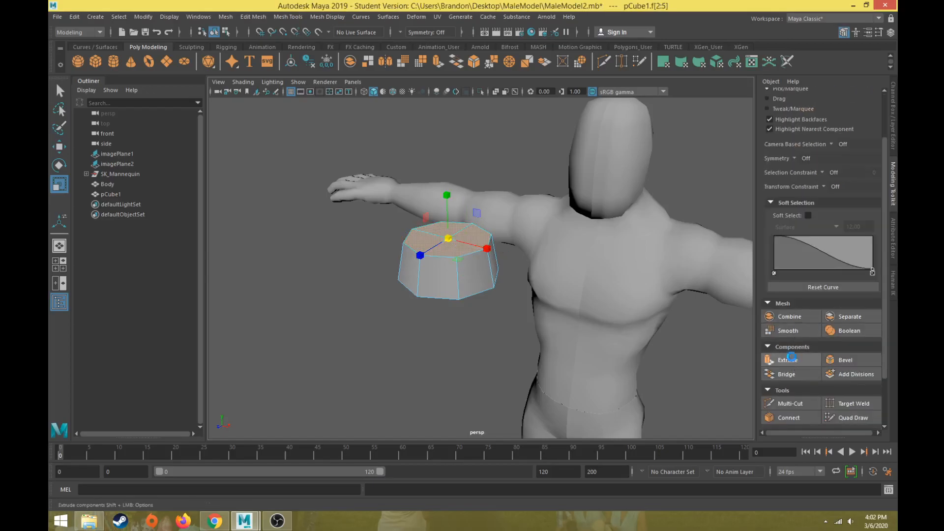
left_click(792, 360)
scroll(487, 283, "up", 2)
key("w")
left_click_drag(460, 260, 417, 266, "alt")
left_click_drag(414, 202, 418, 168)
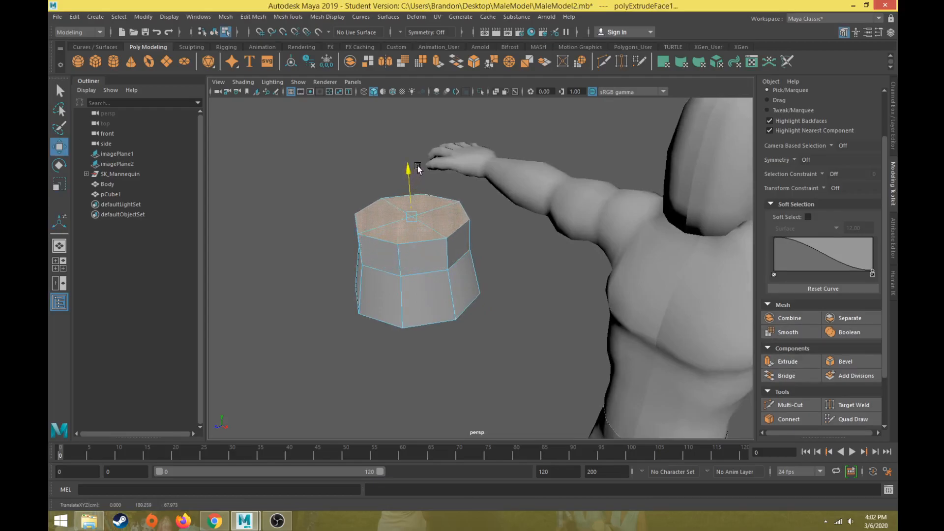
key("r")
left_click_drag(411, 216, 683, 350)
- Extrude the top faces a second time, raising them higher and widening them into a flared upper section
left_click(787, 361)
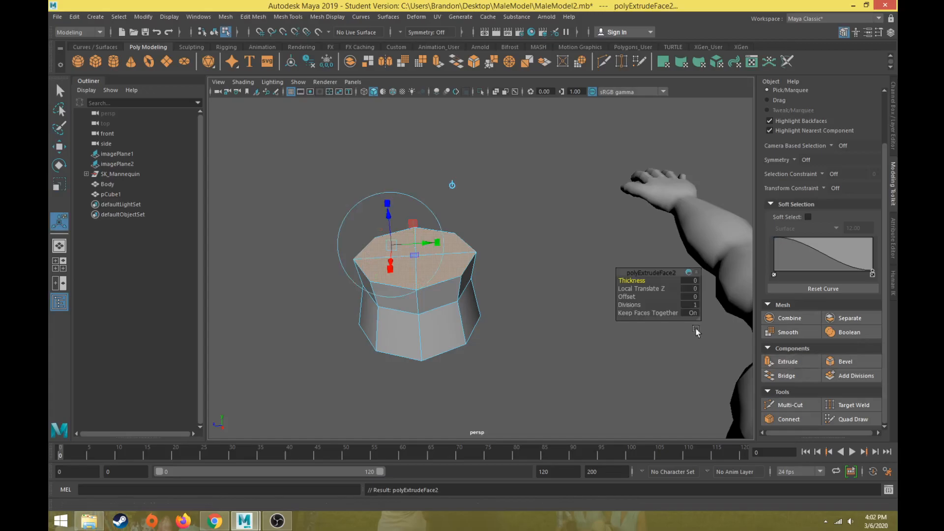
key("w")
left_click_drag(420, 212, 426, 138)
key("r")
left_click_drag(410, 185, 437, 174)
scroll(430, 211, "down", 3)
left_click_drag(437, 219, 460, 232, "alt")
scroll(432, 230, "up", 3)
left_click_drag(612, 319, 614, 319, "alt")
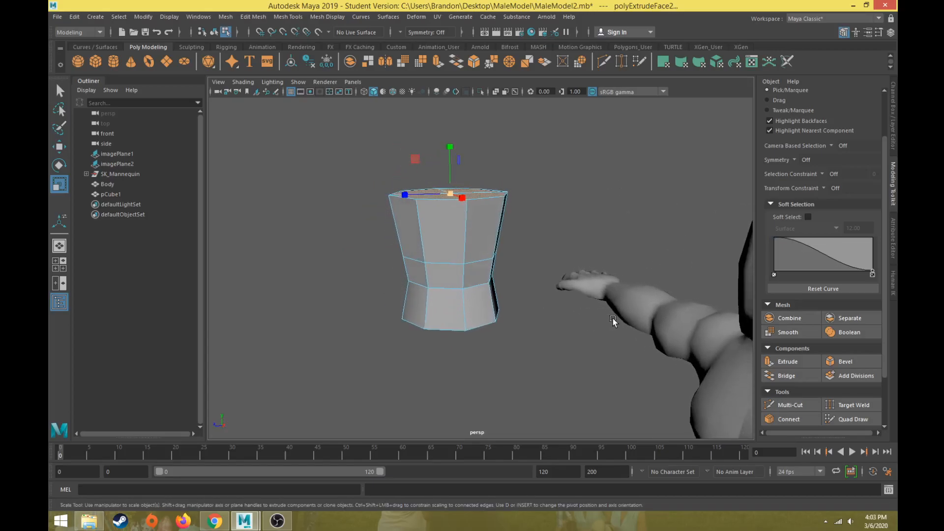
- Extrude the top faces a third time, raise them to about Y 198 and tilt them downward on one side
left_click(787, 362)
left_click_drag(476, 191, 407, 134, "alt")
key("w")
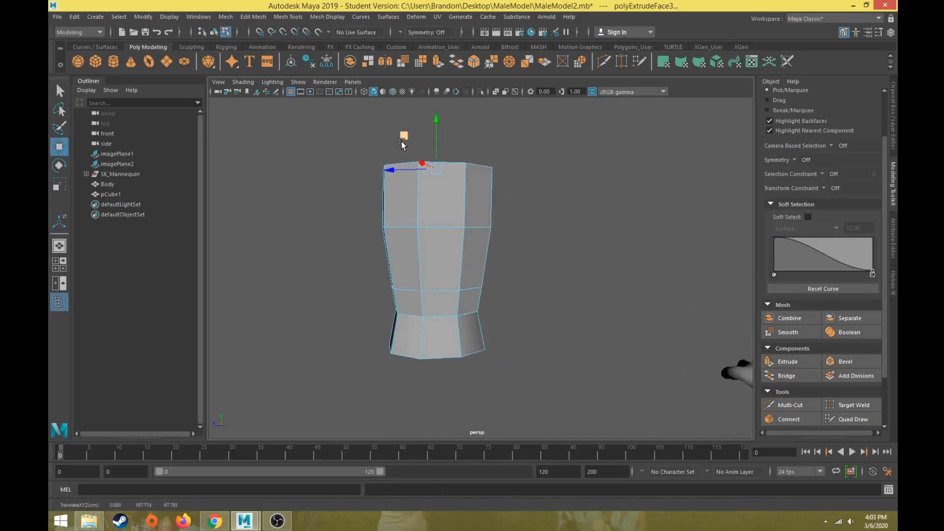
key("e")
left_click_drag(468, 139, 471, 143)
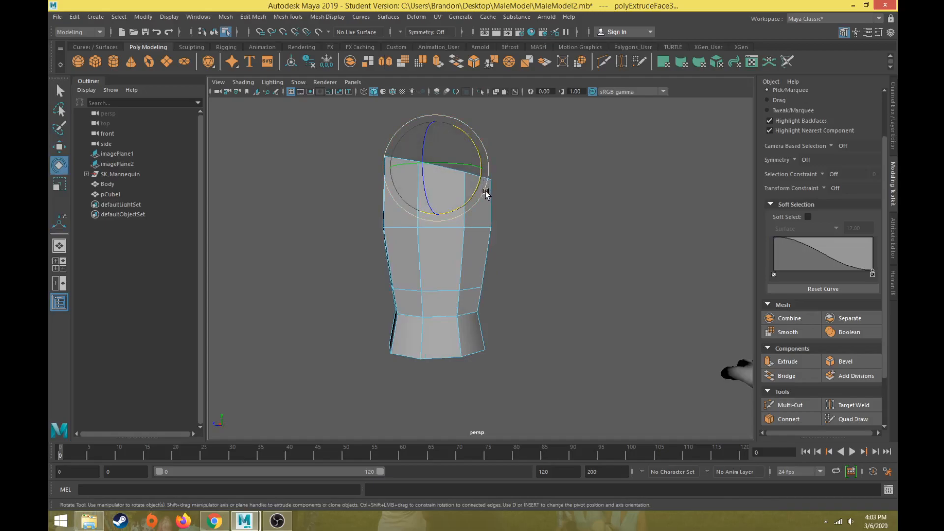
- Extrude the tilted top faces again, raise them to about Y 200, scale them inward and adjust their tilt
left_click(795, 365)
scroll(434, 171, "up", 3)
middle_click_drag(434, 170, 430, 241, "alt")
key("w")
middle_click_drag(391, 179, 397, 164)
key("r")
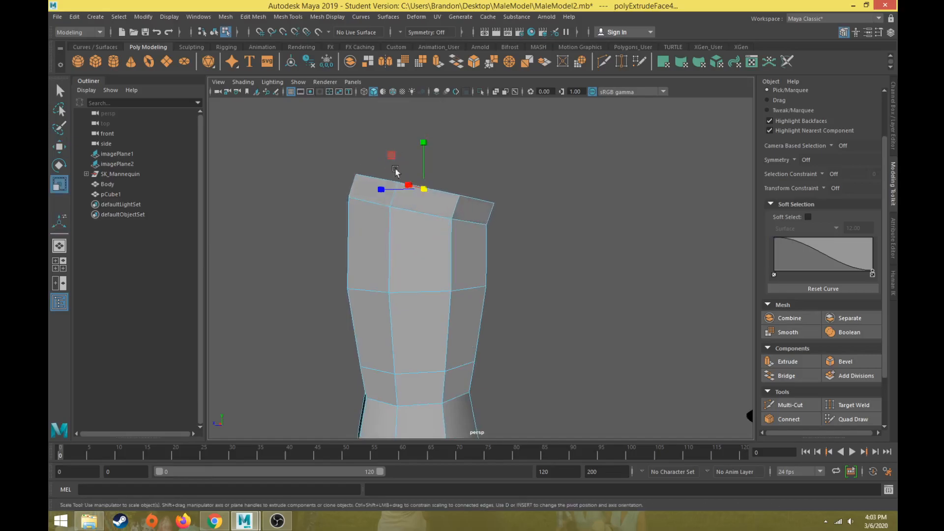
left_click_drag(426, 191, 423, 162)
key("e")
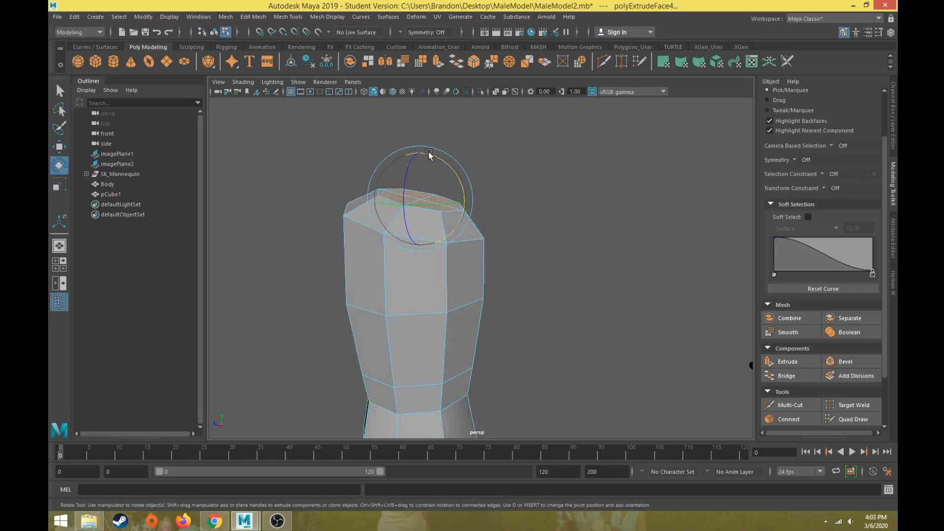
key("w")
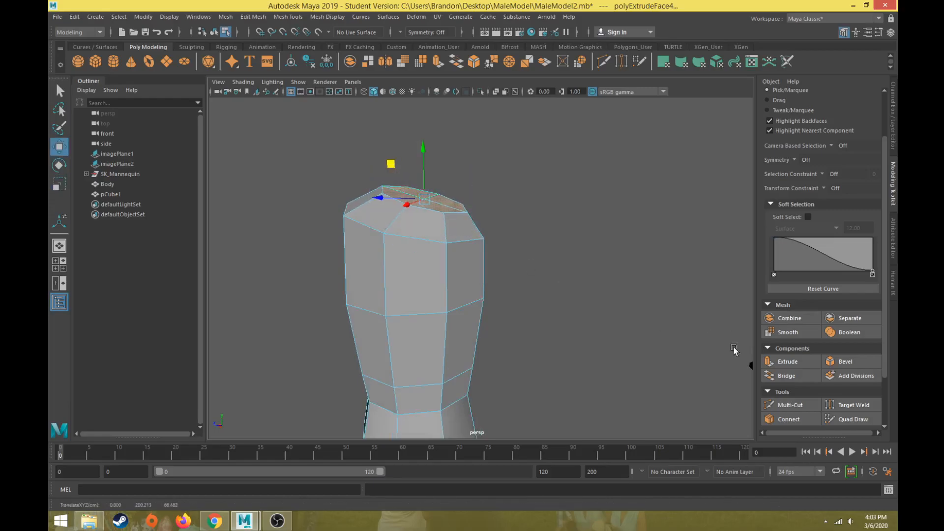
- Extrude the top faces once more, raising and shrinking them slightly to round off the crown
left_click(787, 361)
left_click_drag(391, 164, 408, 192)
key("r")
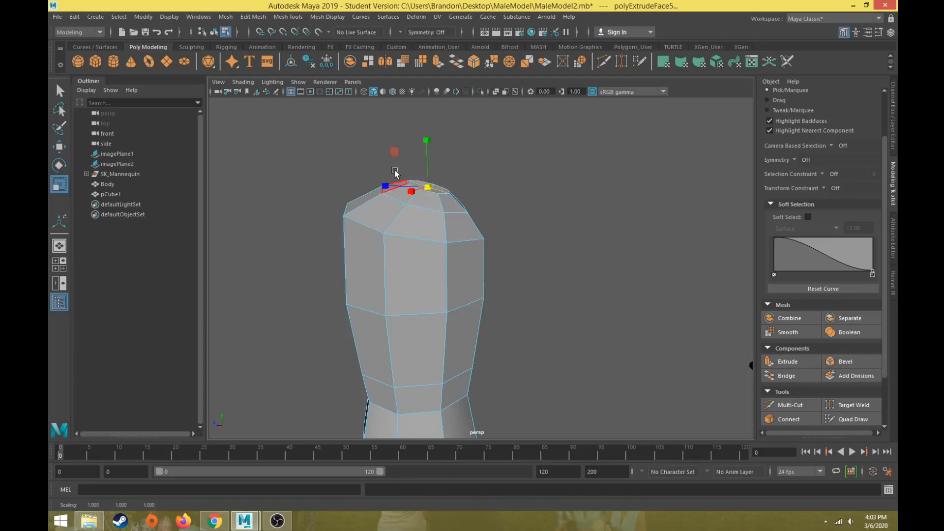
key("w")
left_click_drag(390, 158, 556, 257)
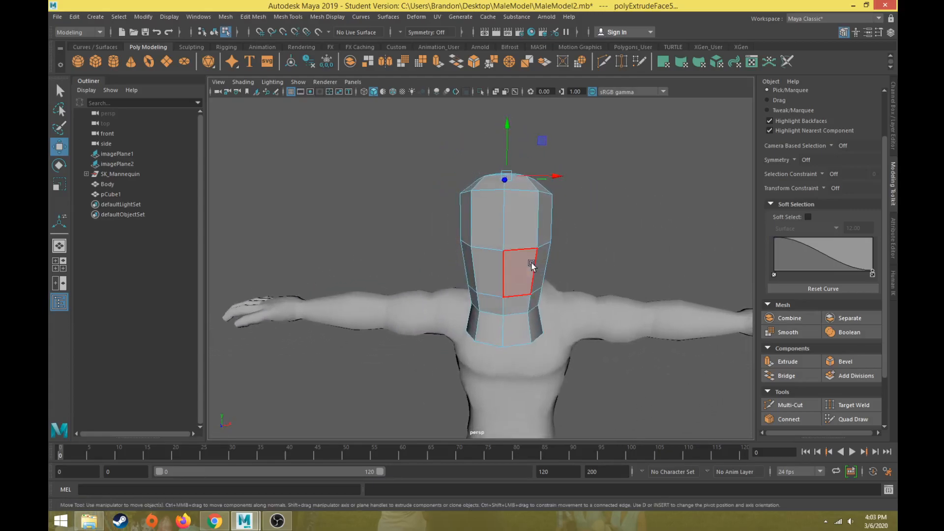
- Select the four central front faces of the head and widen them in X by about 1.15
left_click(487, 219)
left_click(523, 221, "shift")
left_click(517, 266, "shift")
left_click(485, 278, "shift")
mouse_move(480, 318)
left_mouse_down("alt")
mouse_move(545, 311)
mouse_move(476, 333)
left_mouse_up("alt")
key("r")
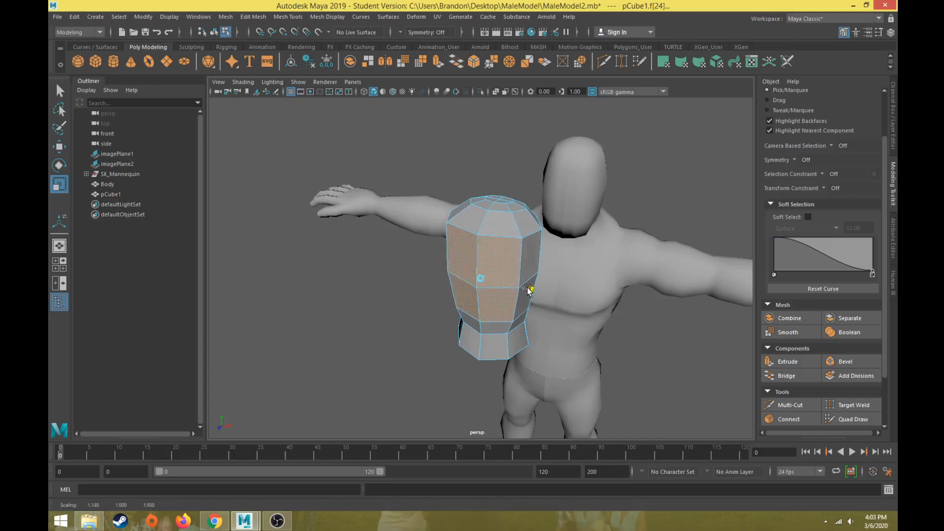
left_click_drag(520, 293, 462, 253, "alt")
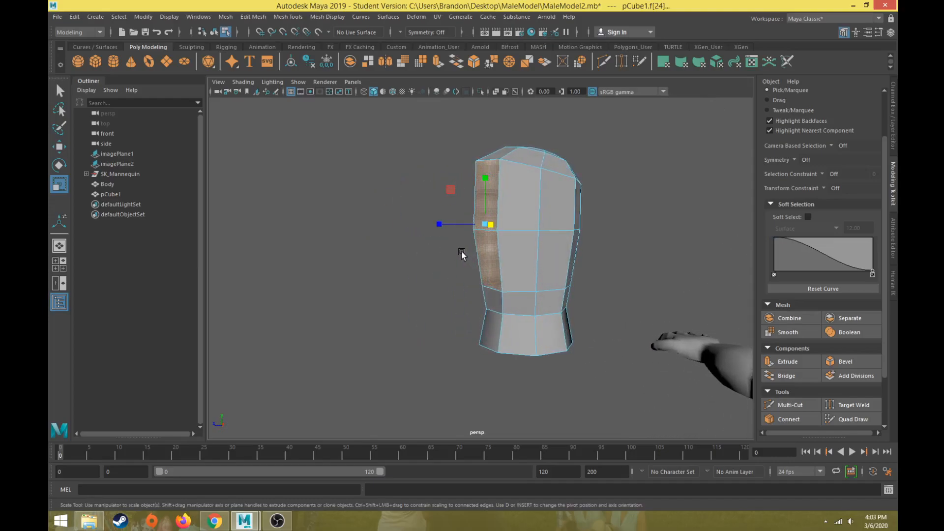
- Extrude the four front faces forward to form the face and scale them in depth
left_click(784, 361)
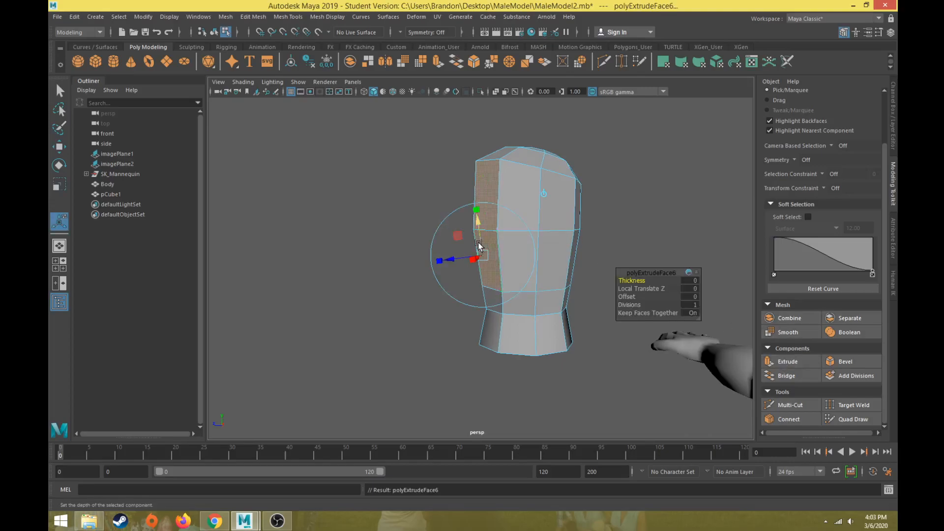
key("w")
left_click_drag(440, 226, 504, 226)
key("r")
left_click_drag(475, 223, 449, 222)
key("w")
left_click_drag(530, 224, 461, 223, "alt")
- Reposition the forehead vertices above the extruded face to smooth its transition into the crown
right_click_drag(465, 168, 424, 164)
left_click(483, 165)
left_click_drag(483, 165, 438, 123, "alt")
left_click(488, 166)
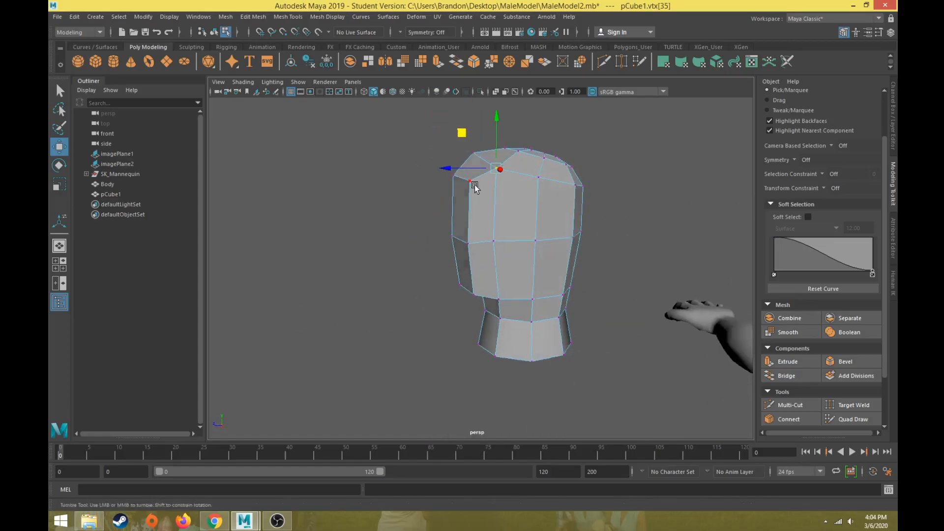
left_click_drag(468, 187, 551, 156, "alt")
left_click_drag(588, 131, 473, 246)
- Move the lower rear vertices of the extruded face to start shaping the jawline
left_click(473, 248)
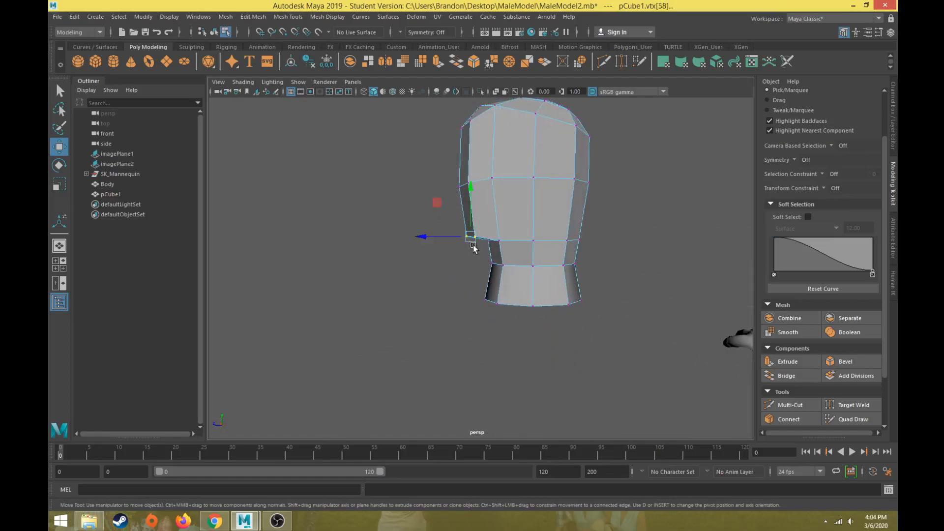
mouse_move(439, 210)
left_mouse_down()
mouse_move(427, 223)
mouse_move(455, 204)
left_mouse_up()
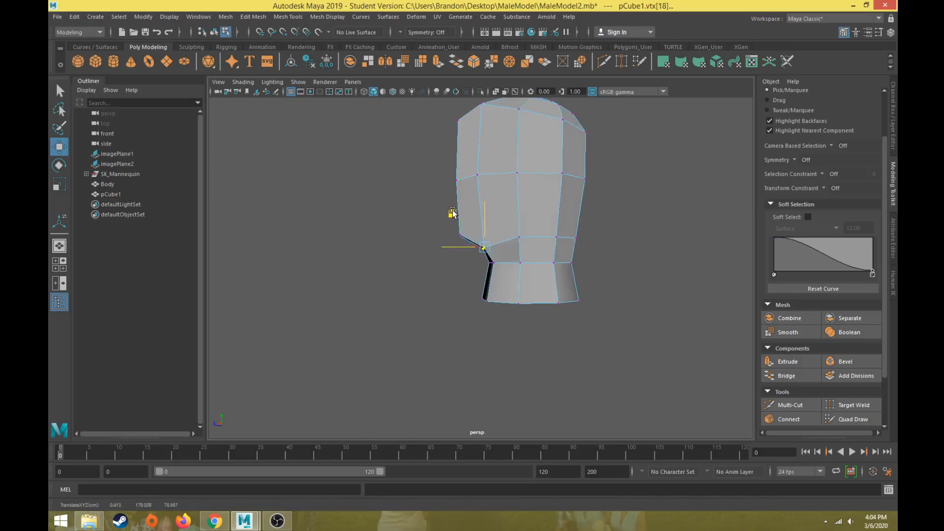
left_click_drag(508, 225, 527, 246)
left_click_drag(517, 201, 514, 206)
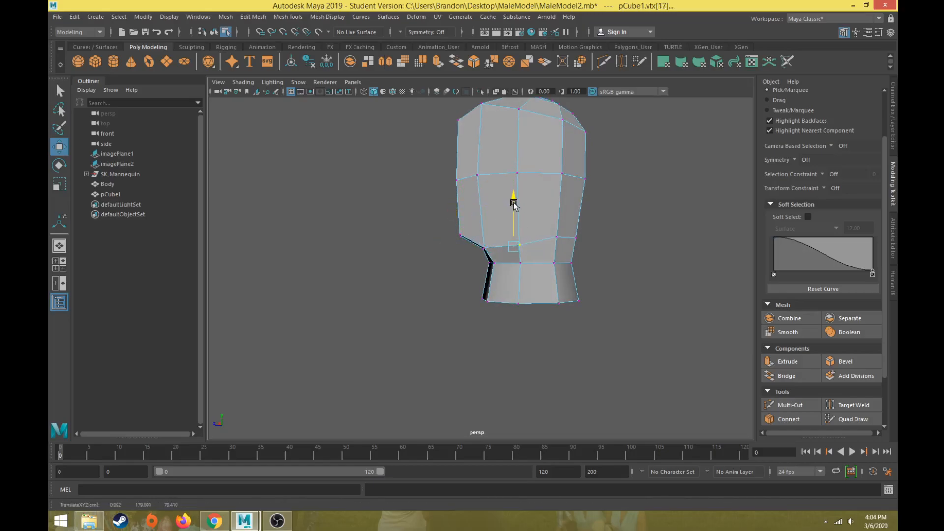
- Reposition the vertices under the chin and where the jaw meets the neck to shape the jaw's underside
left_click_drag(490, 239, 598, 250, "alt")
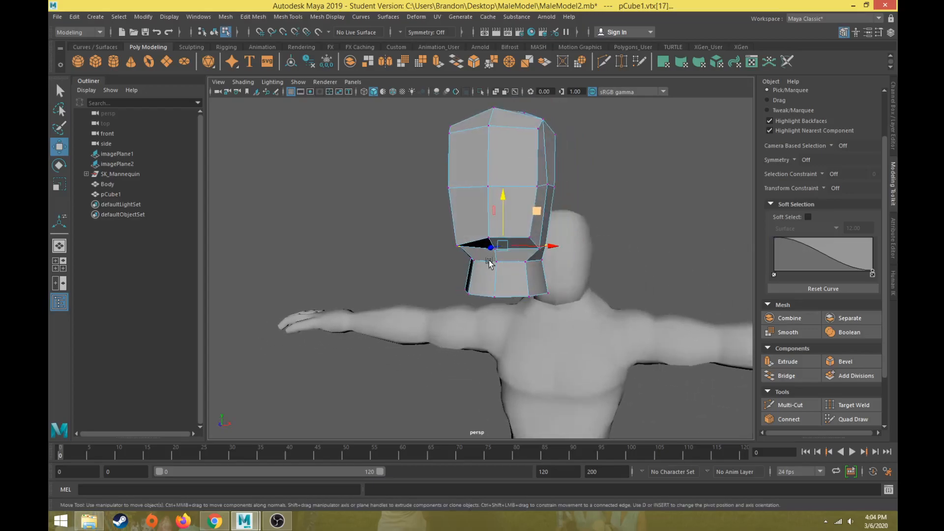
left_click_drag(500, 279, 385, 257, "alt")
left_click_drag(418, 225, 444, 237)
left_click_drag(500, 253, 470, 241, "alt")
left_click_drag(448, 204, 399, 230)
left_click_drag(472, 260, 473, 261)
left_click_drag(476, 263, 541, 274, "alt")
left_click_drag(463, 270, 411, 236, "alt")
left_click(458, 242, "shift")
left_click_drag(433, 207, 515, 261)
scroll(515, 260, "up", 2)
middle_click_drag(513, 262, 431, 311, "alt")
left_click_drag(430, 315, 625, 268, "alt")
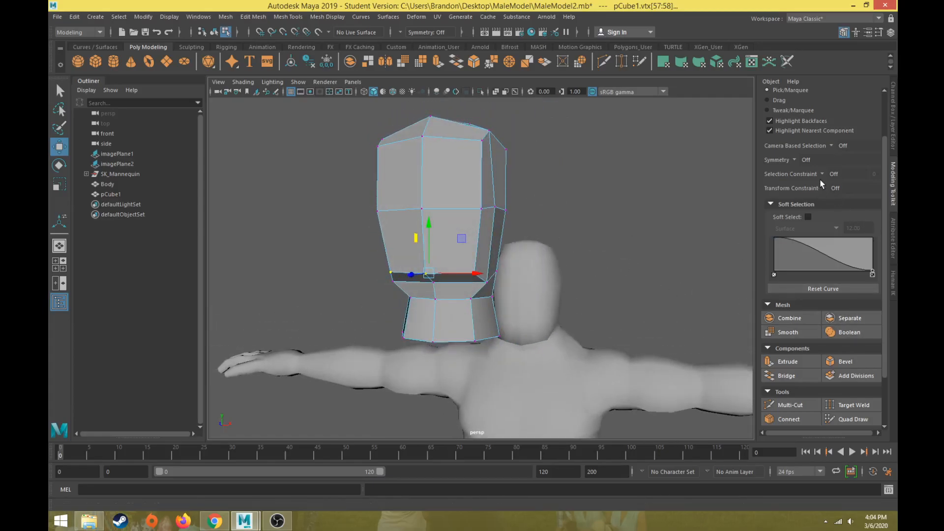
- Set symmetry to Object X and reposition the front neck vertices beneath the jaw symmetrically
left_click(803, 164)
left_click(817, 177)
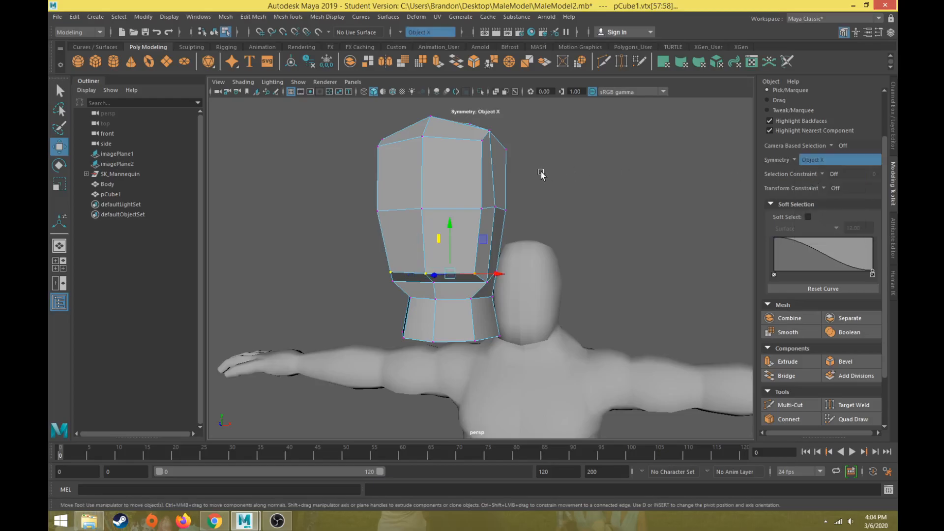
left_click_drag(486, 238, 486, 239)
left_click_drag(486, 240, 486, 270, "alt")
left_click_drag(496, 302, 527, 282, "alt")
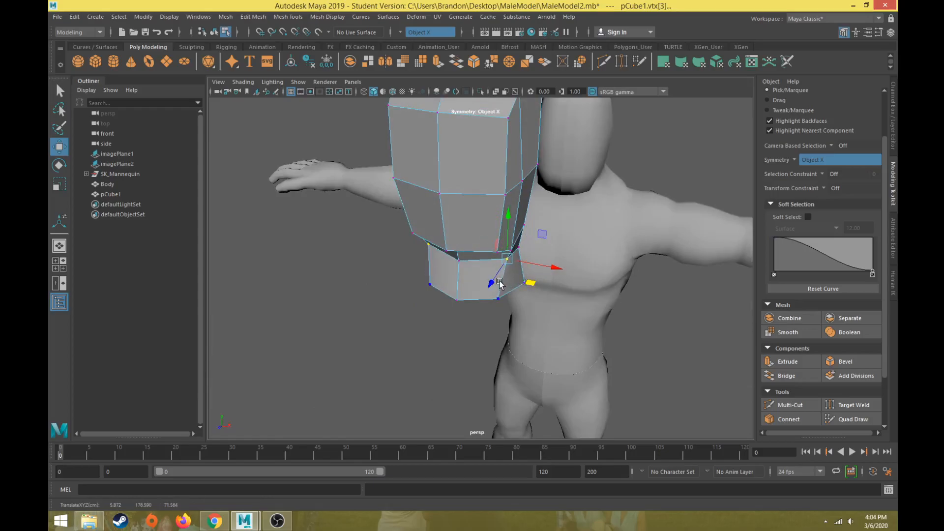
- Select the horizontal edge rings of the head and connect them with one segment to add vertical edge loops
left_click_drag(471, 229, 482, 182, "alt")
right_click_drag(481, 167, 482, 141)
left_click(486, 180)
double_click(479, 245, "shift")
mouse_move(445, 207)
left_mouse_down("alt")
mouse_move(465, 248)
mouse_move(449, 272)
mouse_move(458, 270)
mouse_move(459, 193)
left_mouse_up("alt")
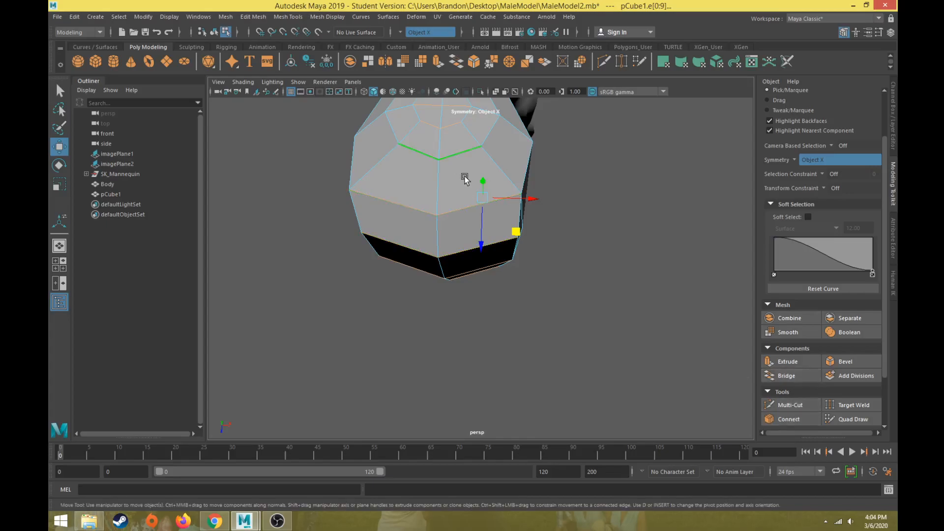
left_click(470, 214)
key("ctrl+z")
left_click_drag(463, 251, 345, 243, "alt")
left_click(790, 418)
left_click_drag(556, 246, 670, 244, "alt")
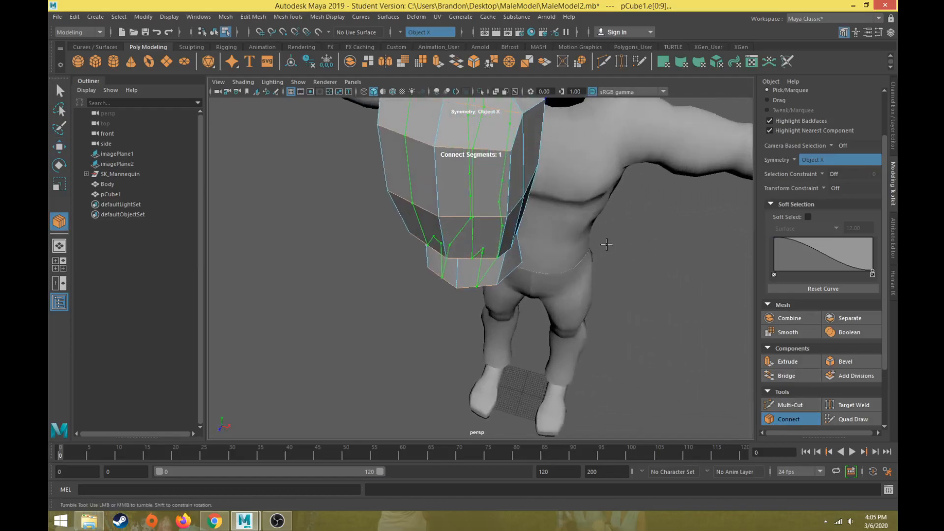
key("w")
- Cut the missing vertical edges across the two front rows with Multi-Cut, continuing the new loops up to the forehead
mouse_move(485, 249)
left_mouse_down("alt")
mouse_move(582, 241)
mouse_move(563, 249)
mouse_move(388, 220)
mouse_move(310, 221)
mouse_move(303, 258)
mouse_move(464, 276)
mouse_move(540, 250)
mouse_move(502, 241)
left_mouse_up("alt")
middle_click_drag(502, 241, 509, 310, "alt")
scroll(509, 310, "up", 4)
left_click_drag(508, 309, 539, 328, "alt")
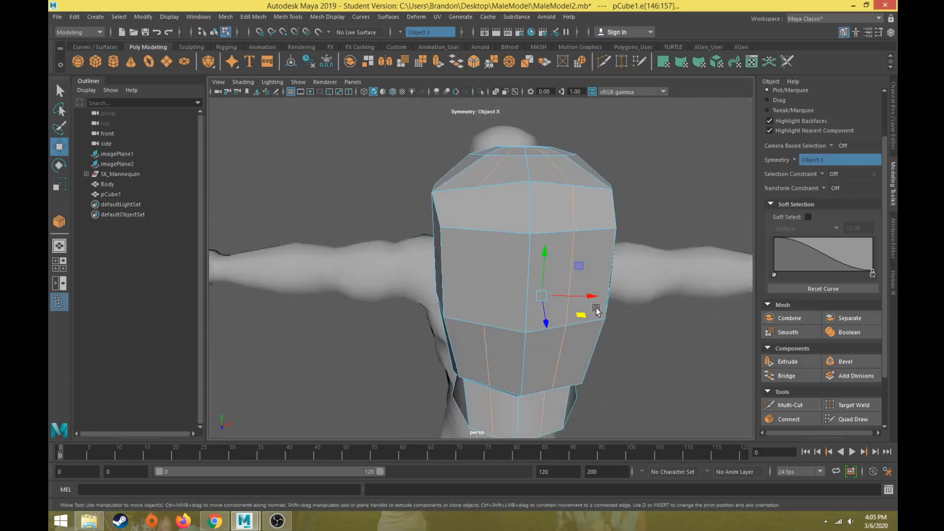
left_click(790, 405)
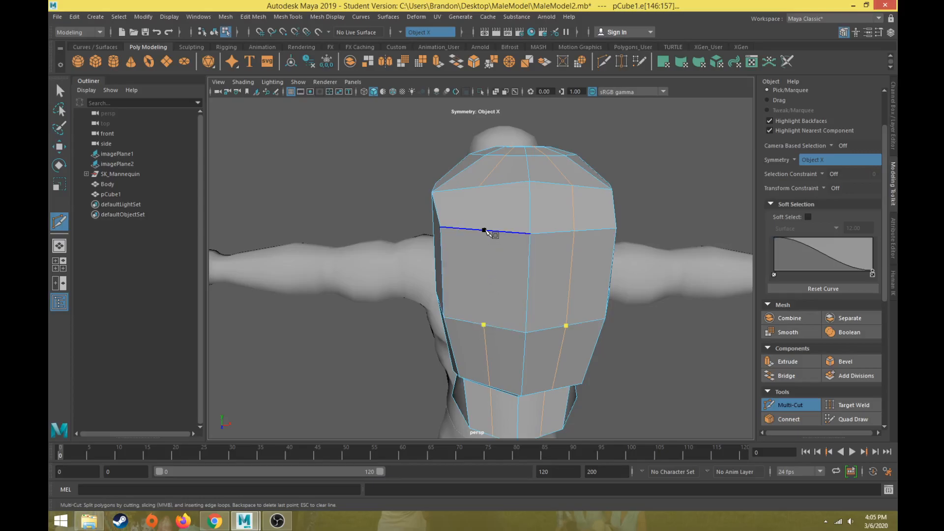
left_click(484, 230)
left_click(478, 187)
key("Return")
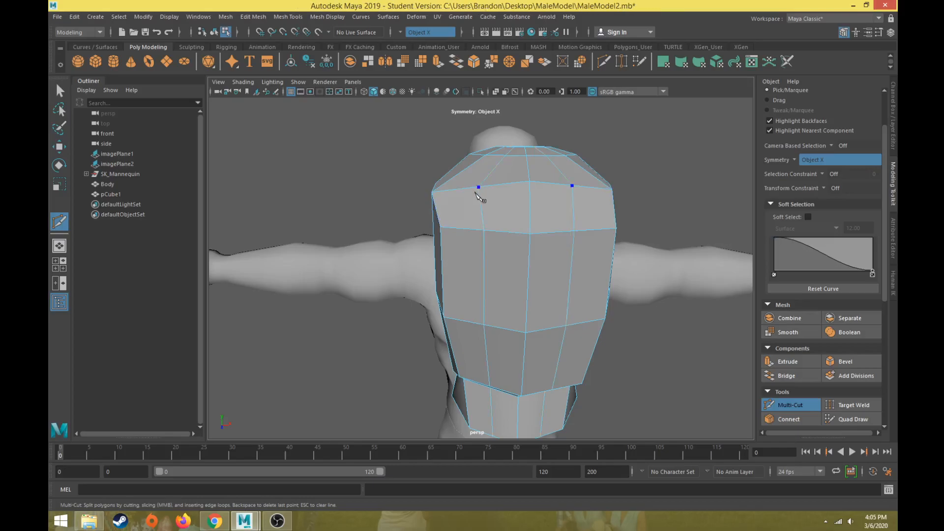
- Reposition the newly cut brow and forehead vertices symmetrically to round the front of the face
right_click_drag(527, 211, 497, 211)
key("w")
left_click(574, 232)
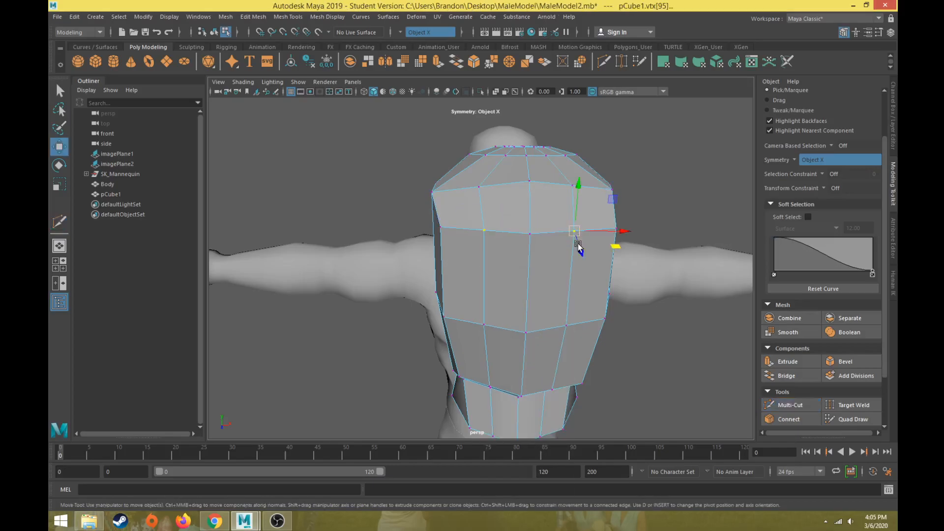
left_click_drag(639, 237, 601, 251, "alt")
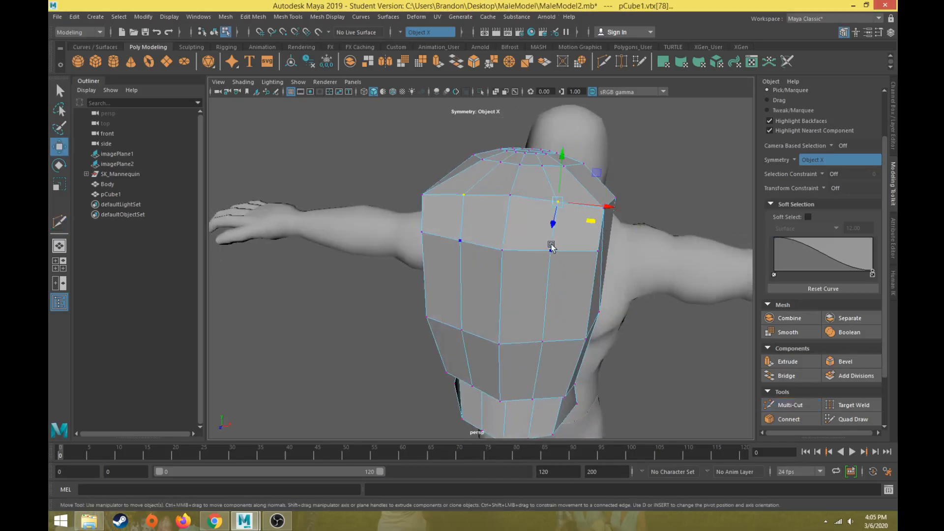
left_click_drag(552, 291, 554, 357, "alt")
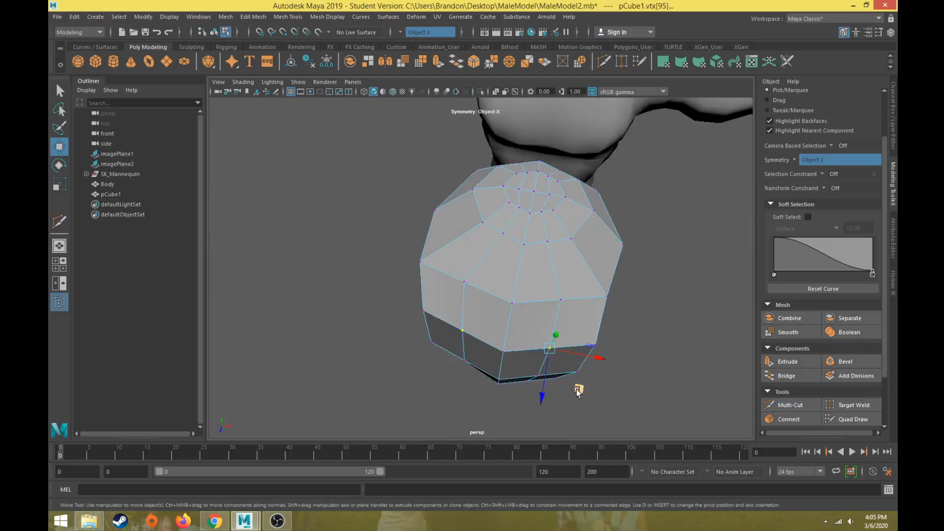
- Select the new loops' vertices from the forehead down to the neck and move them together to round the front
left_click(559, 321)
key("q")
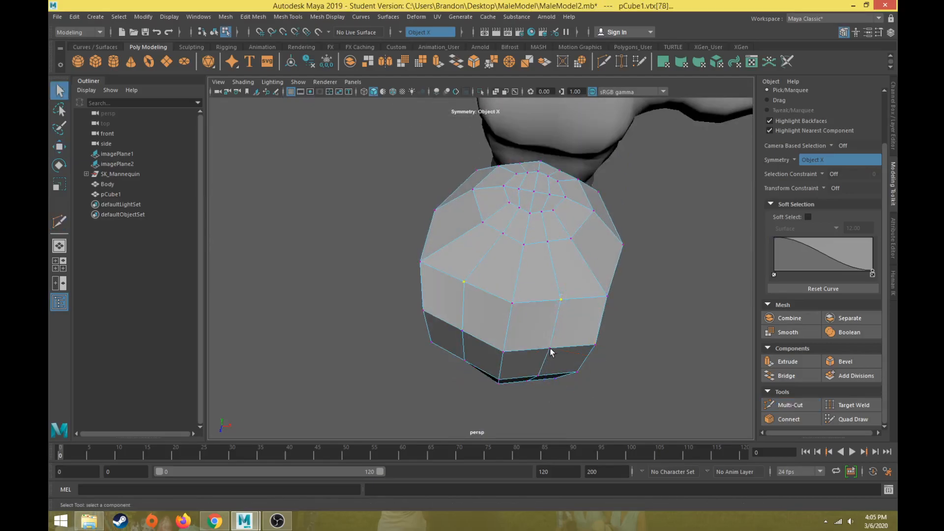
left_click(540, 377, "shift")
left_click_drag(541, 380, 553, 318, "alt")
left_click(547, 386, "shift")
left_click(547, 399, "shift")
left_click_drag(548, 399, 550, 396, "alt")
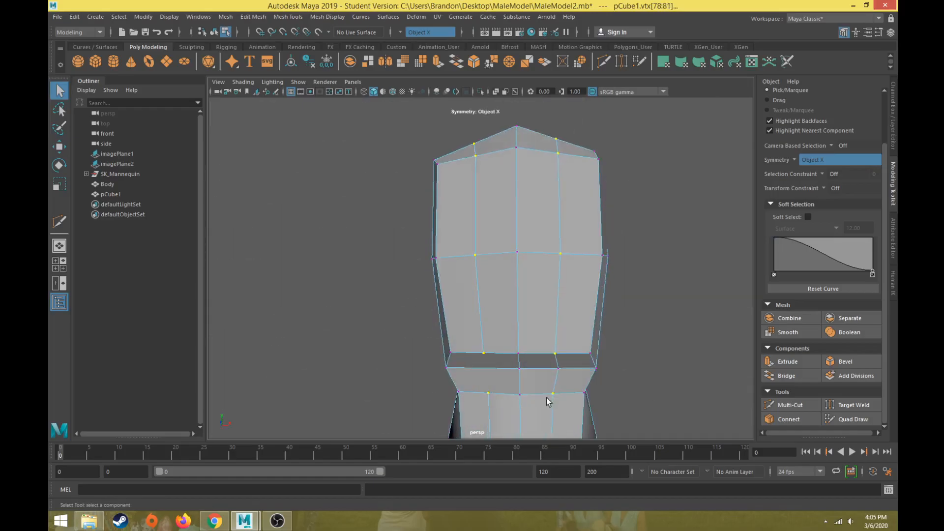
middle_click_drag(550, 397, 523, 340, "alt")
left_click_drag(508, 366, 501, 346, "alt")
key("w")
left_click_drag(506, 281, 460, 331)
- Select the new loop's vertices on the other side of the head and neck and shift them to round the profile
left_click(466, 186)
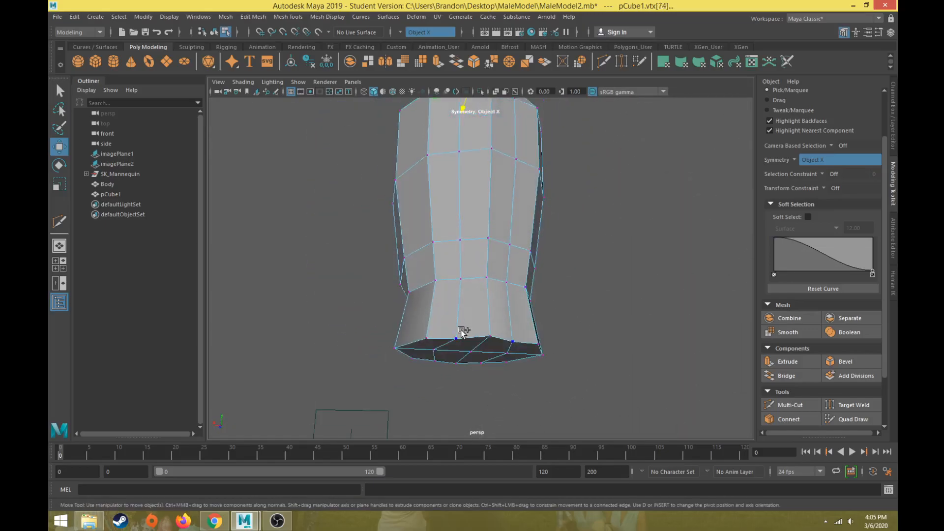
double_click(457, 337, "shift")
left_click_drag(413, 280, 493, 355, "alt")
middle_click_drag(474, 343, 412, 317)
- Reposition individual vertices around the crown ring to give the top of the head a rounder outline
scroll(481, 333, "up", 3)
left_click(462, 305)
left_click(535, 360)
middle_click_drag(490, 376, 480, 385)
left_click(462, 331)
middle_click_drag(416, 338, 416, 353)
left_click(567, 326)
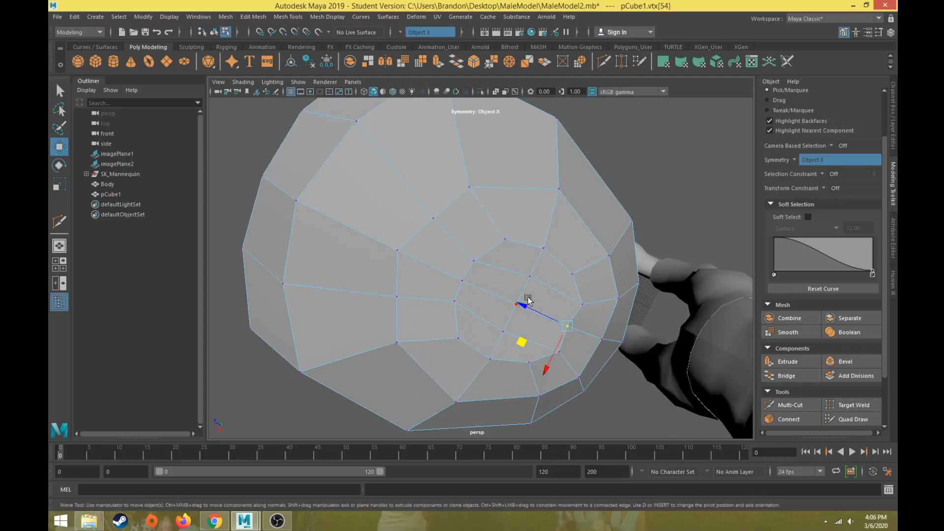
middle_click_drag(525, 306, 534, 309)
- Adjust the front vertices of the face and move the chin vertices slightly downward
scroll(534, 314, "down", 5)
left_click_drag(534, 313, 607, 127, "alt")
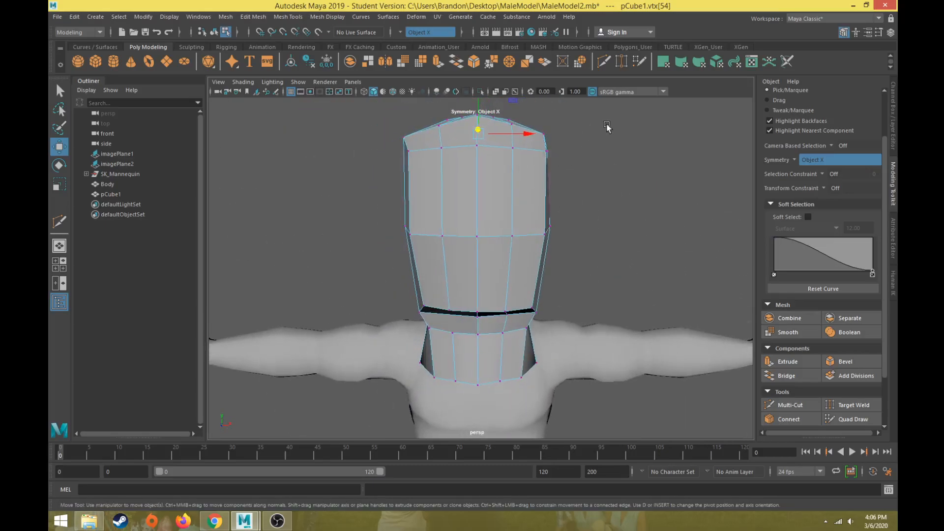
left_click_drag(528, 160, 527, 160)
left_click_drag(585, 111, 447, 216)
left_click(437, 159)
left_click(494, 230)
left_click(487, 231)
key("q")
key("w")
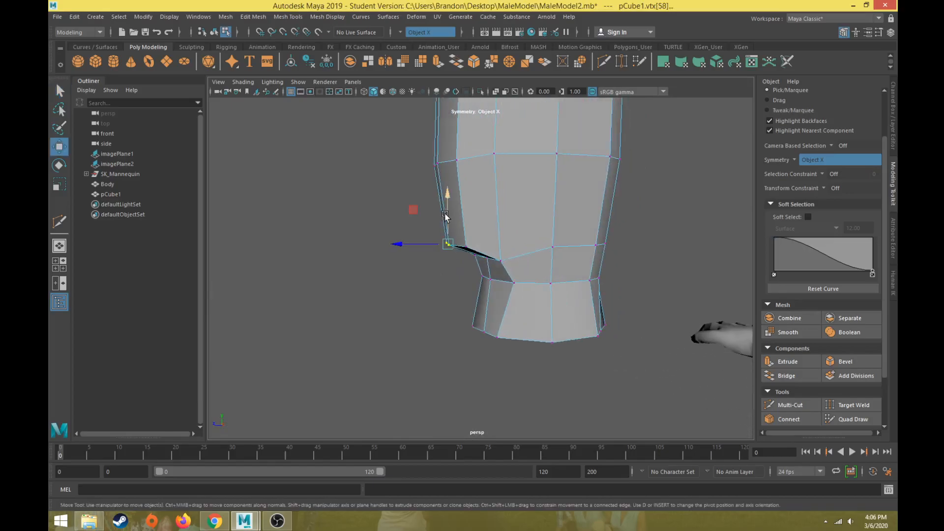
middle_click_drag(417, 212, 414, 221)
mouse_move(460, 250)
left_mouse_down("alt")
mouse_move(500, 246)
mouse_move(407, 289)
mouse_move(465, 241)
mouse_move(484, 243)
mouse_move(472, 254)
left_mouse_up("alt")
- Reposition the under-jaw vertices where the chin meets the front of the neck
left_click(526, 237)
left_click(407, 289)
scroll(399, 284, "up", 3)
left_click(484, 232)
left_click(507, 226, "shift")
left_click_drag(442, 207, 441, 211)
left_click(427, 248)
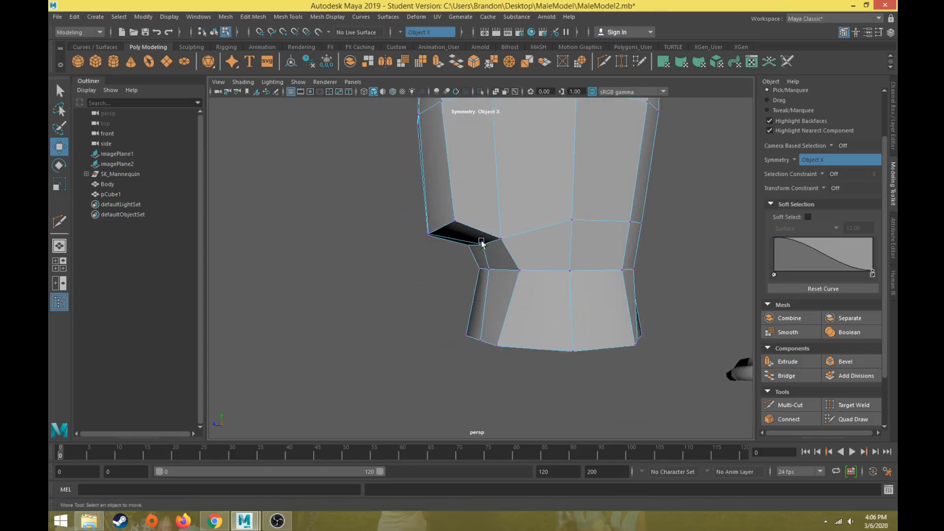
left_click(483, 247)
left_click(489, 269)
- Reposition vertices around the jaw, neck and back of the head to refine the side profile
left_click_drag(453, 289, 549, 216, "alt")
left_click_drag(579, 180, 574, 175)
left_click_drag(614, 162, 611, 161)
left_click(596, 216)
left_click(659, 323)
left_click_drag(678, 279, 701, 245)
left_click(718, 286)
left_click(679, 301)
left_click(627, 208)
left_click_drag(649, 163, 658, 163)
left_click(680, 243)
- Return to object mode and compare the block head's topology with the head of the Body mesh
left_click_drag(659, 232, 472, 245, "alt")
right_click_drag(469, 242, 494, 222)
left_click(537, 200)
left_click(506, 224)
left_click_drag(505, 224, 388, 285, "alt")
left_click(625, 314)
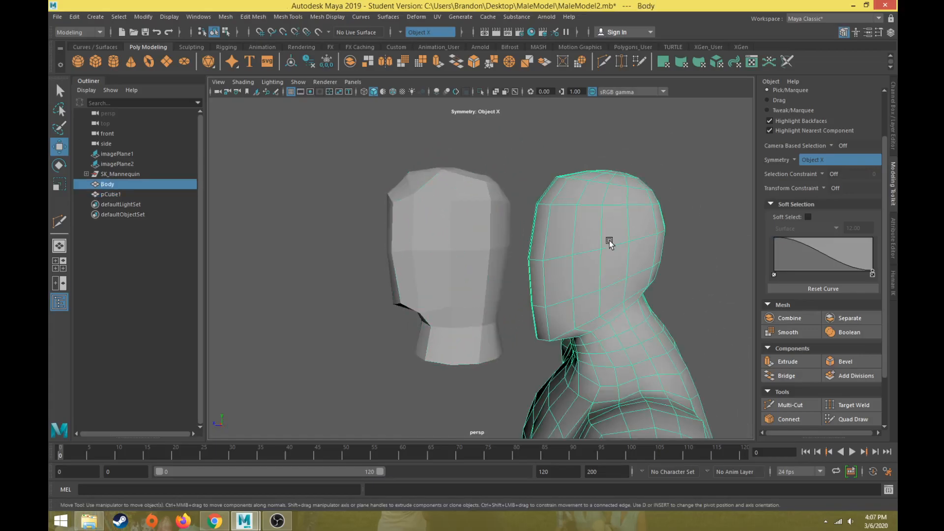
left_click(423, 257)
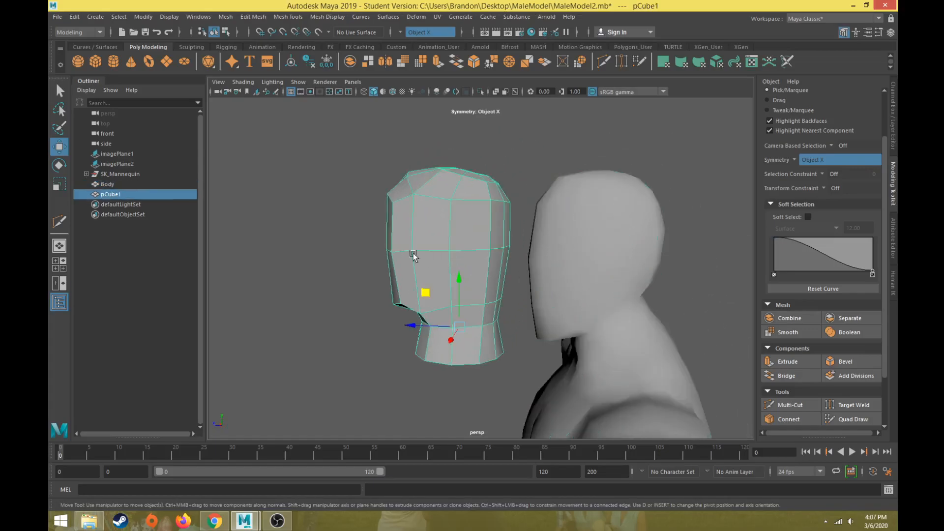
- In the side view, select the bottom vertices of the block head's neck and tilt them so the neck opening slopes down toward the front
left_click_drag(427, 292, 523, 313, "alt")
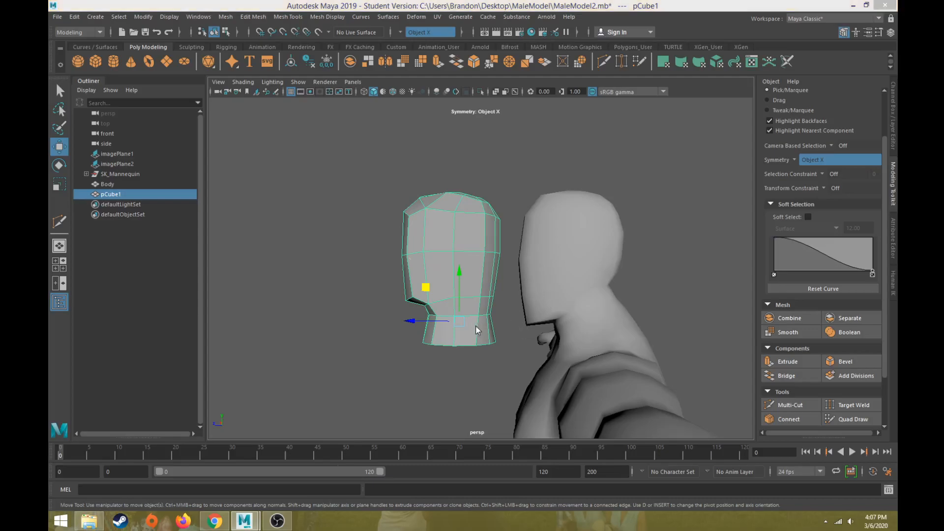
key("space")
key("space")
middle_click_drag(501, 287, 584, 340, "alt")
scroll(584, 340, "up", 4)
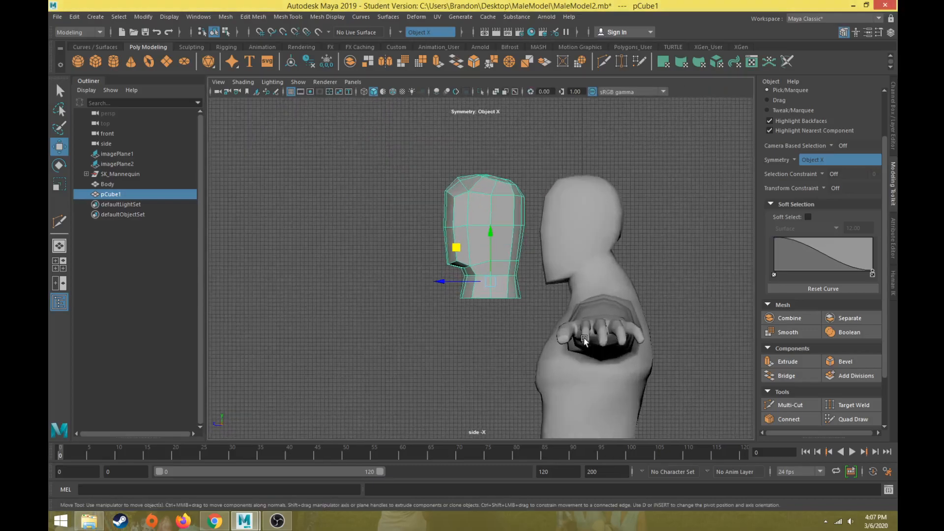
right_click_drag(513, 271, 453, 240)
left_click_drag(426, 292, 509, 320)
left_click_drag(494, 270, 465, 260)
key("e")
key("w")
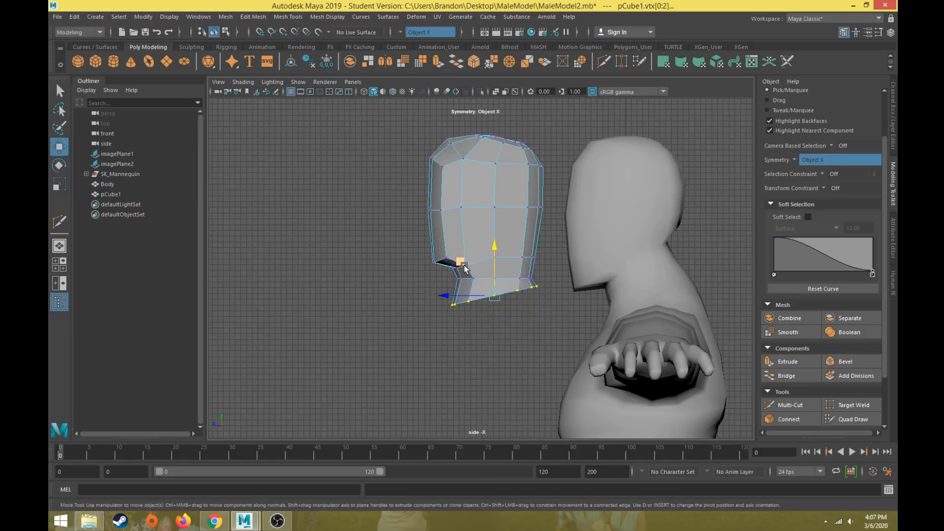
- Rotate the edge loop at the top of the neck to follow the slope of the neck opening
scroll(399, 268, "up", 3)
right_click_drag(449, 243, 448, 228)
double_click(486, 282)
key("e")
left_click_drag(482, 247, 474, 251)
- Move the chin vertices downward and lower the side jaw vertex to slope the jawline
right_click_drag(432, 239, 390, 224)
left_click_drag(364, 218, 473, 275)
key("w")
left_click_drag(403, 228, 404, 241)
left_click_drag(375, 238, 391, 251)
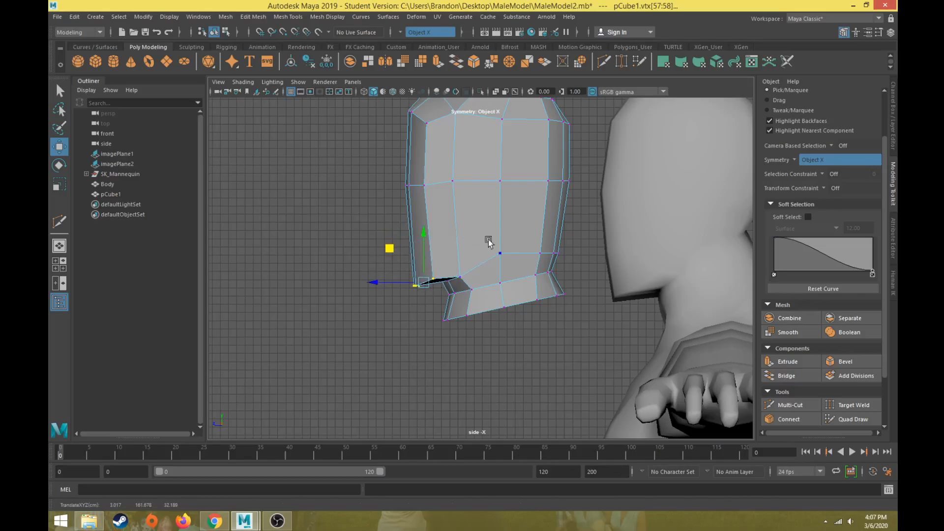
left_click(501, 254)
left_click_drag(499, 207, 499, 222)
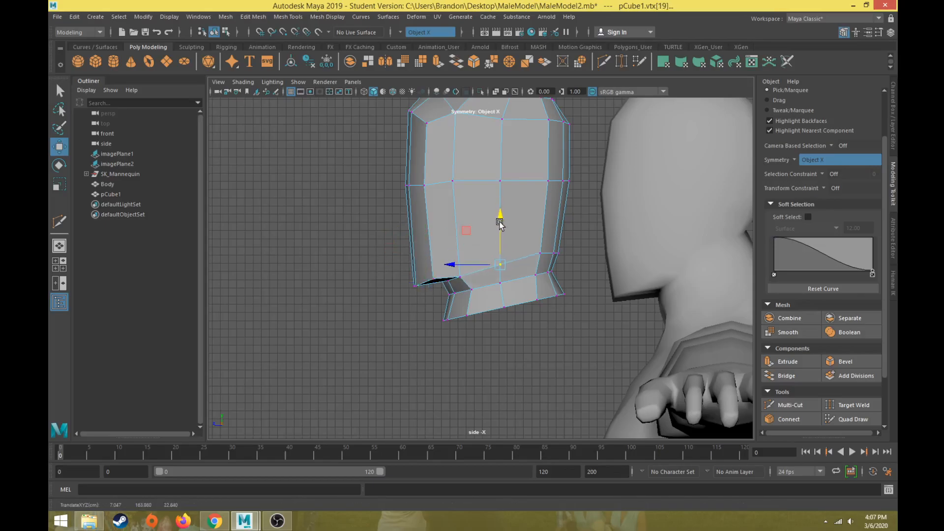
- Move the jaw and neck vertices downward and reposition the vertices at the back of the neck
middle_click_drag(499, 270, 464, 311, "alt")
scroll(464, 311, "down", 1)
left_click_drag(318, 258, 518, 369)
left_click_drag(457, 273, 457, 287)
left_click_drag(542, 285, 492, 317)
mouse_move(472, 273)
left_mouse_down()
mouse_move(476, 256)
mouse_move(463, 266)
left_mouse_up()
left_click(500, 290)
- Lower the mid-head row of vertices in stages so it slopes down toward the front of the face
left_click_drag(353, 211, 538, 258)
left_click_drag(450, 188, 451, 196)
left_click_drag(341, 222, 438, 262)
left_click_drag(397, 195, 396, 201)
left_click_drag(337, 227, 385, 258)
left_click_drag(381, 201, 379, 206)
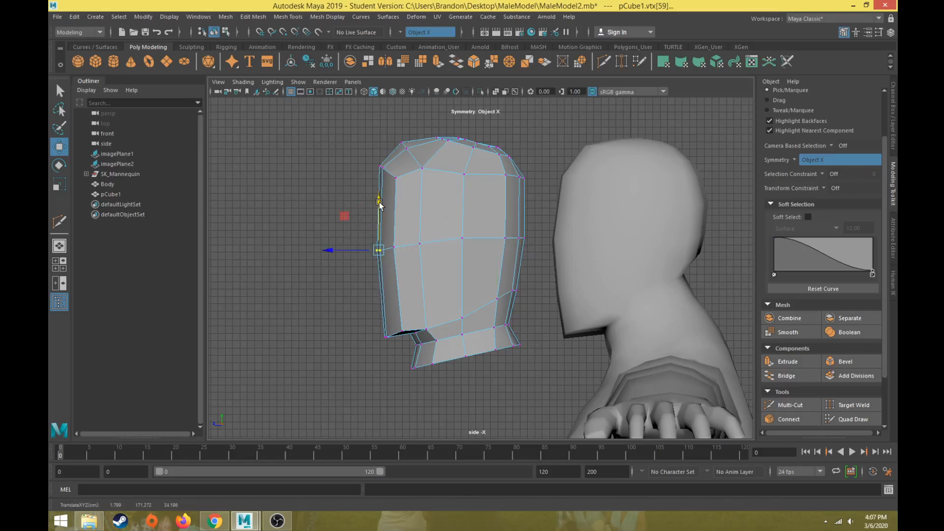
- Shift the top-of-head vertices forward and slightly down in the side profile
left_click_drag(390, 137, 412, 154)
left_click_drag(371, 114, 468, 151)
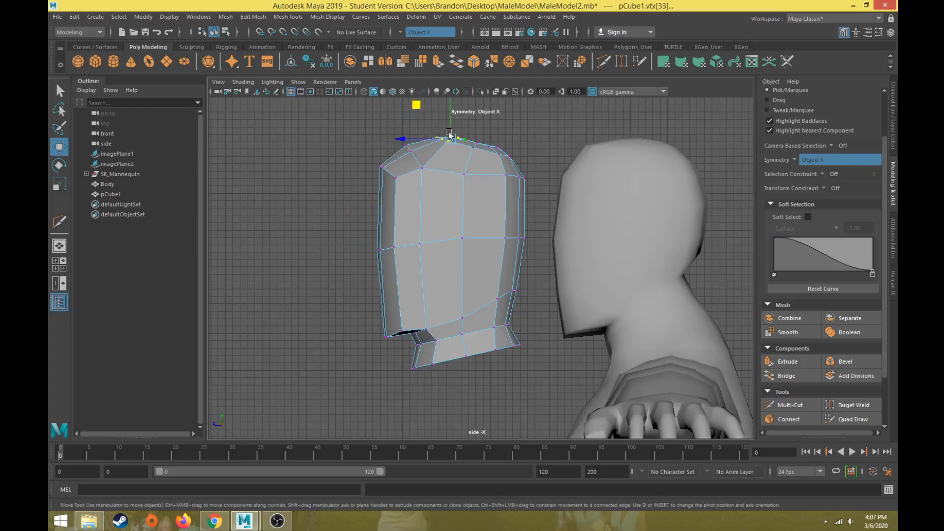
left_click_drag(419, 107, 420, 110)
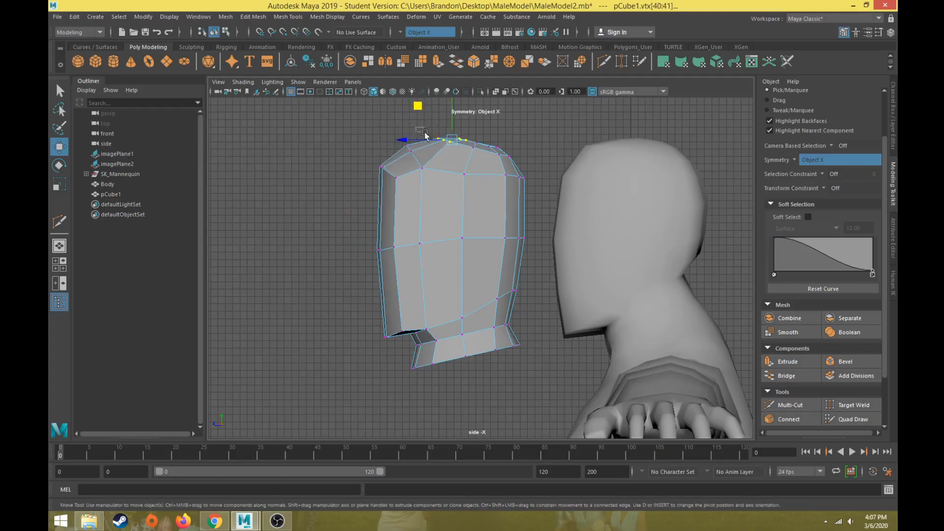
left_click_drag(450, 144, 440, 147)
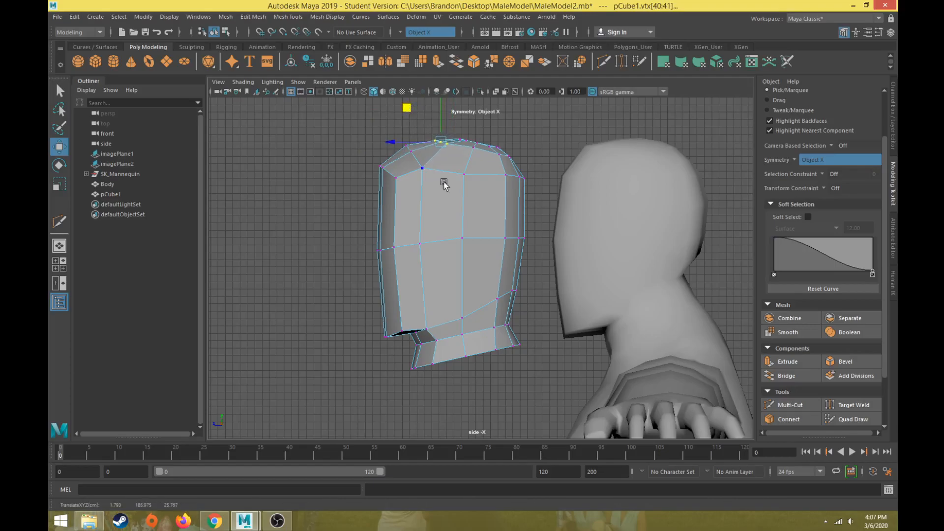
- Show wireframe over the shaded meshes and adjust the upper forehead vertices of the block head
left_click(393, 92)
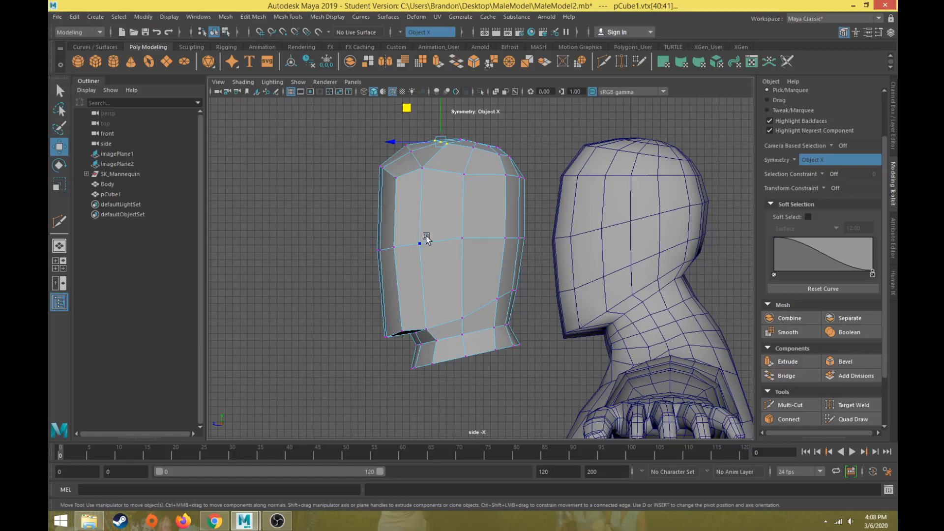
left_click(421, 171)
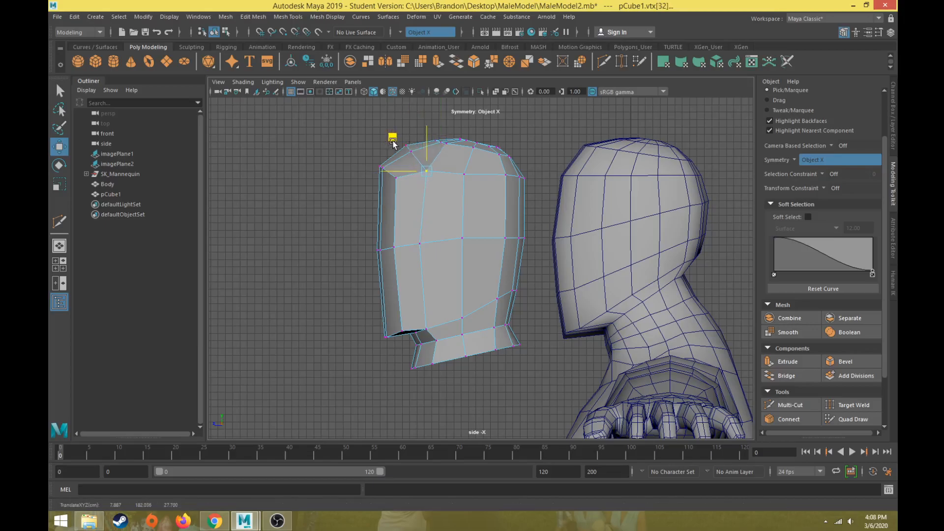
left_click(382, 124)
left_click(403, 146)
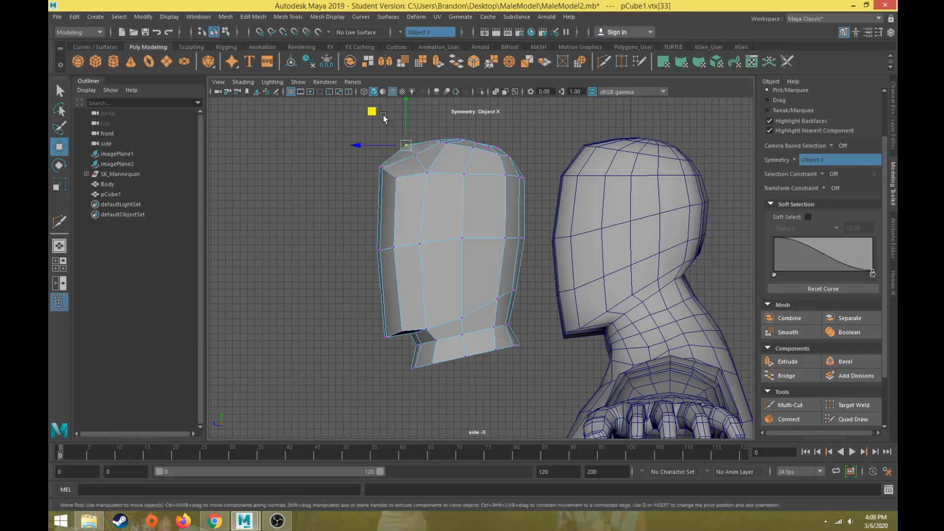
- Return to object mode and inspect the reshaped head from the front in the perspective view
right_click_drag(457, 200, 505, 186)
key("space")
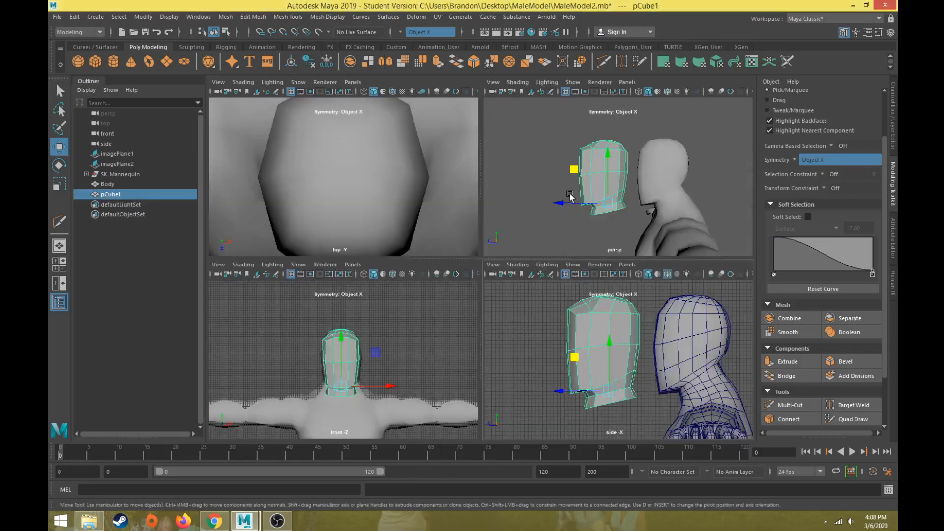
key("space")
left_click_drag(503, 229, 583, 242, "alt")
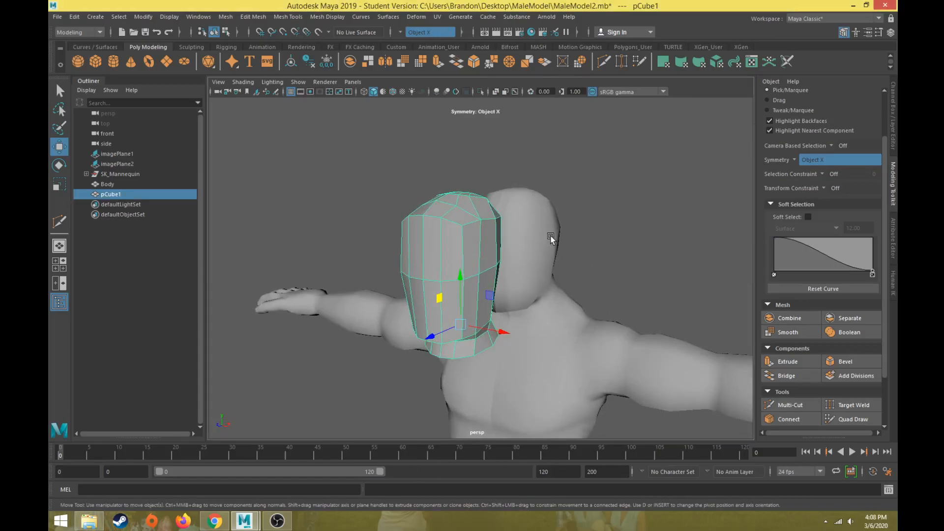